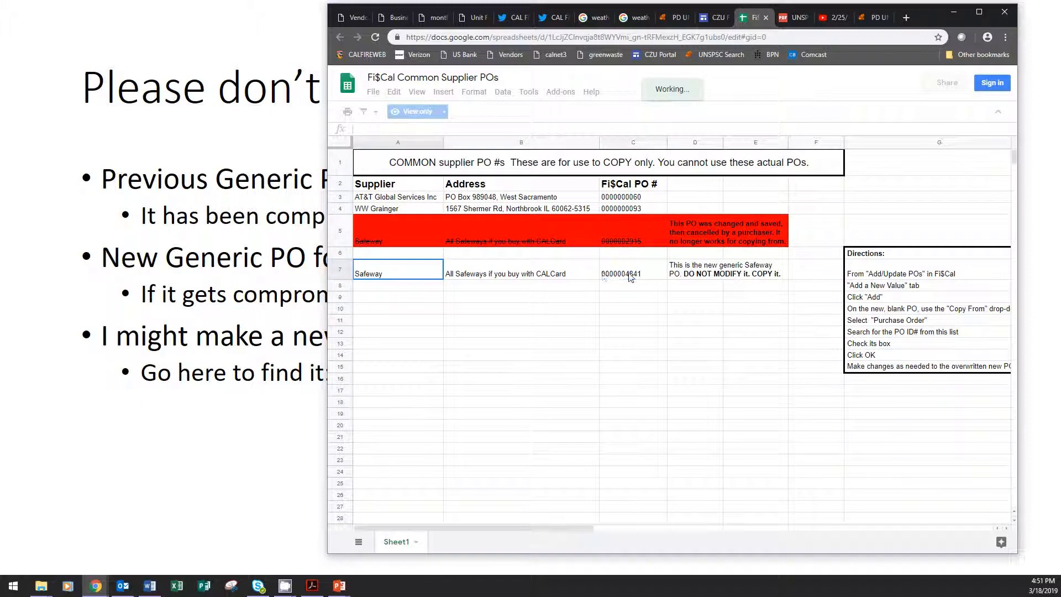
Check the FI$Cal PO number listed for the new generic Safeway PO, and put the spreadsheet away.
{"action": "left_click", "coordinate": [623, 275]}
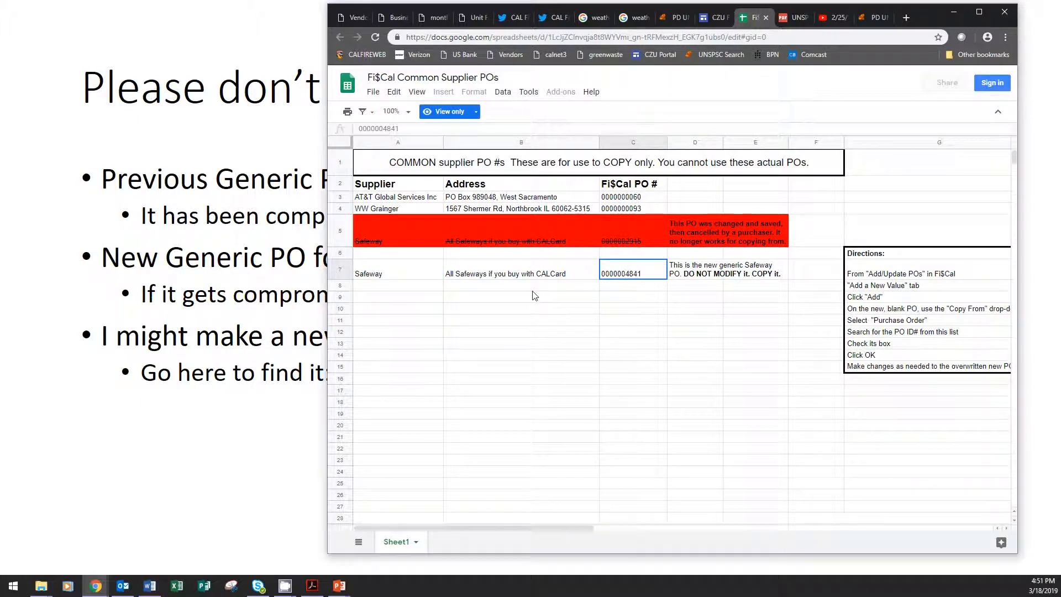
{"action": "left_click", "coordinate": [953, 11]}
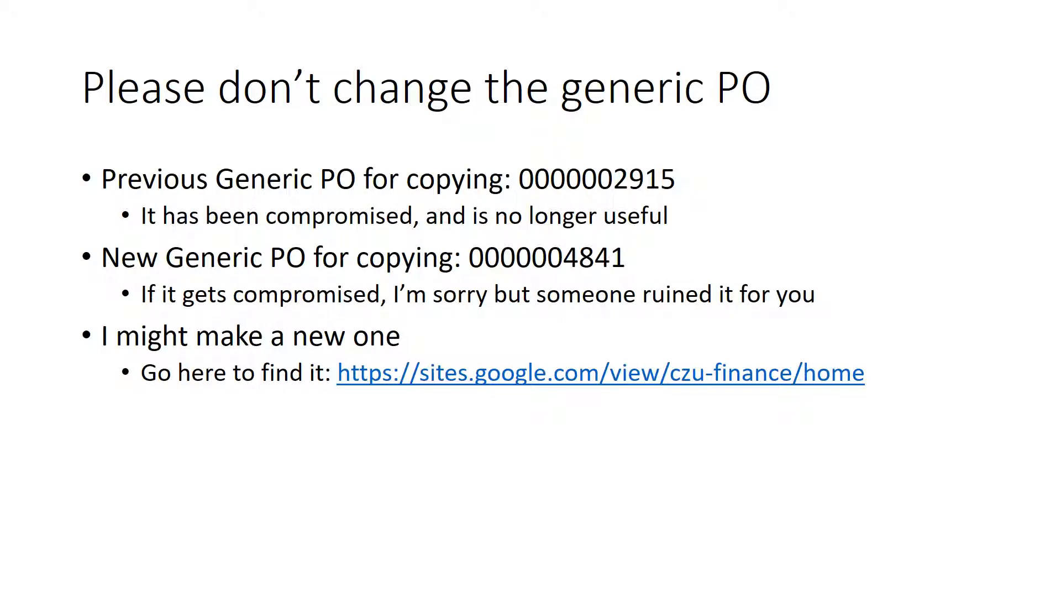
Switch to the FI$Cal PeopleSoft portal and add a new purchase order for business unit 3540 with PO ID NEXT.
{"action": "key", "text": "alt+Tab"}
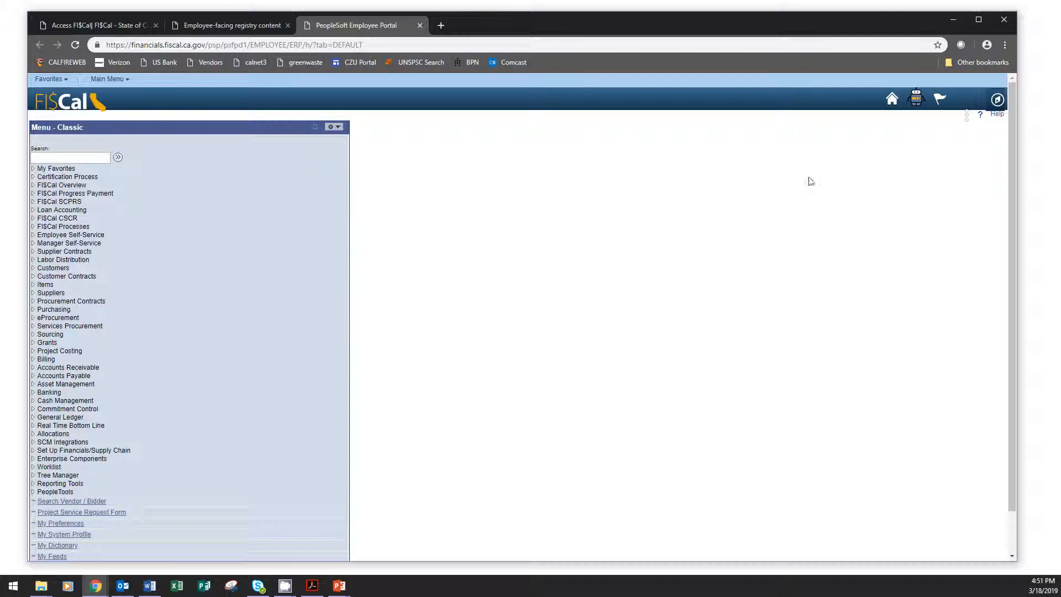
{"action": "left_click", "coordinate": [62, 80]}
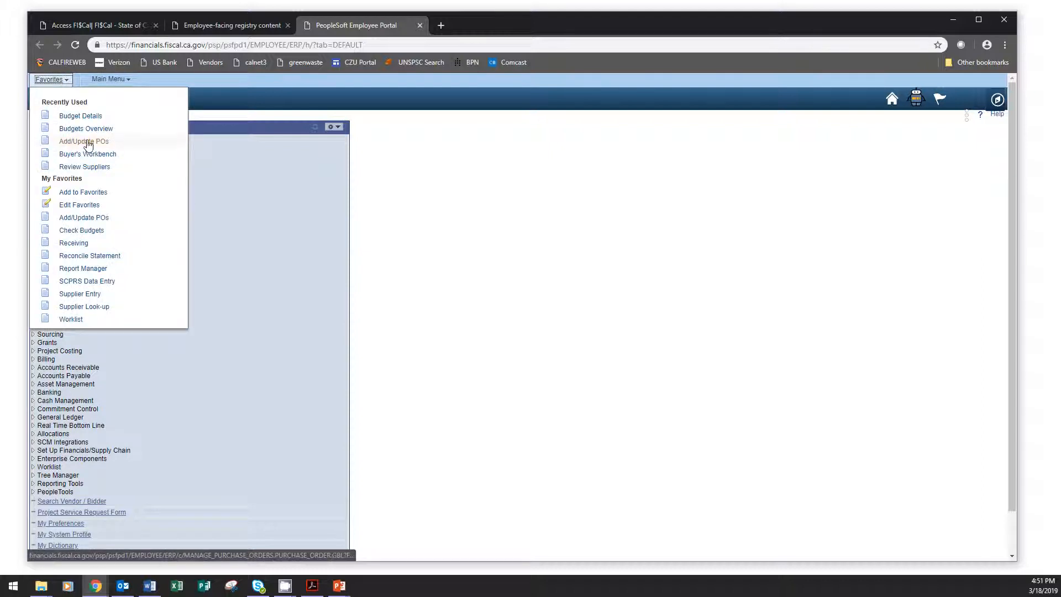
{"action": "left_click", "coordinate": [84, 141]}
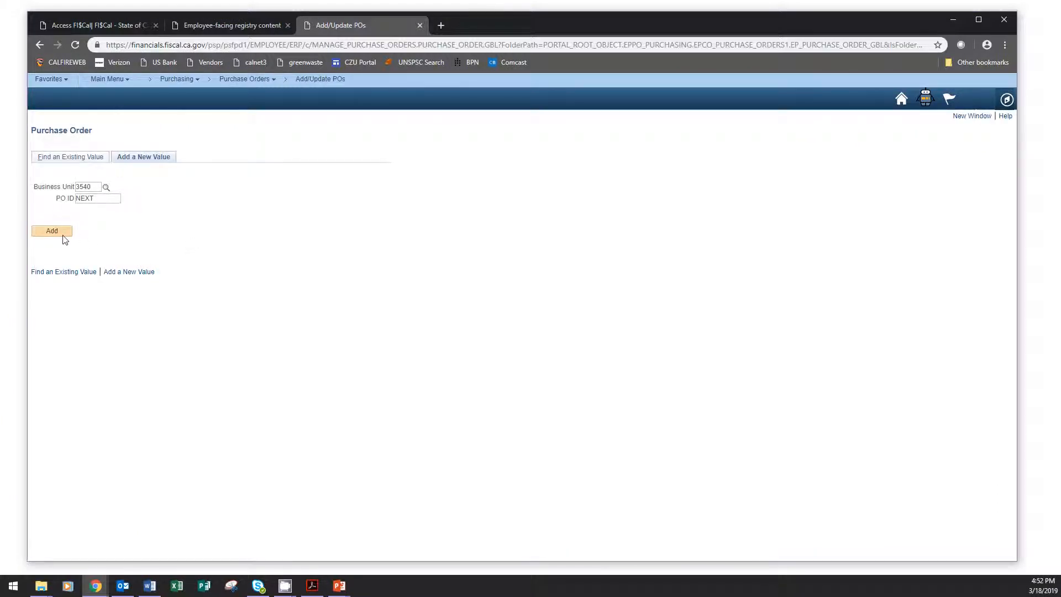
{"action": "left_click", "coordinate": [52, 231]}
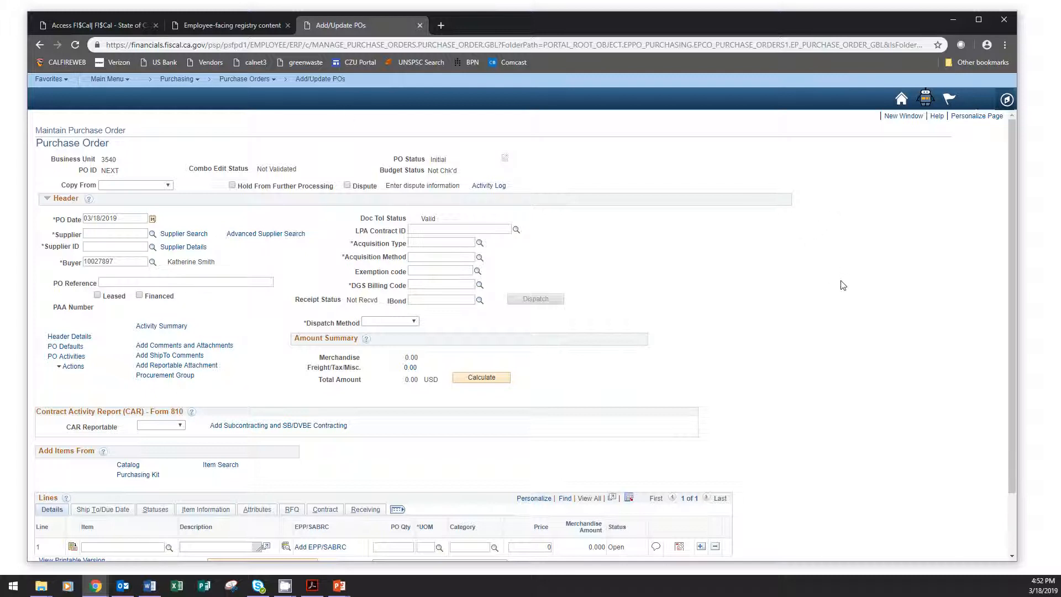
Copy the generic Safeway purchase order into the new PO, finding it by its PO ID.
{"action": "left_click", "coordinate": [158, 188]}
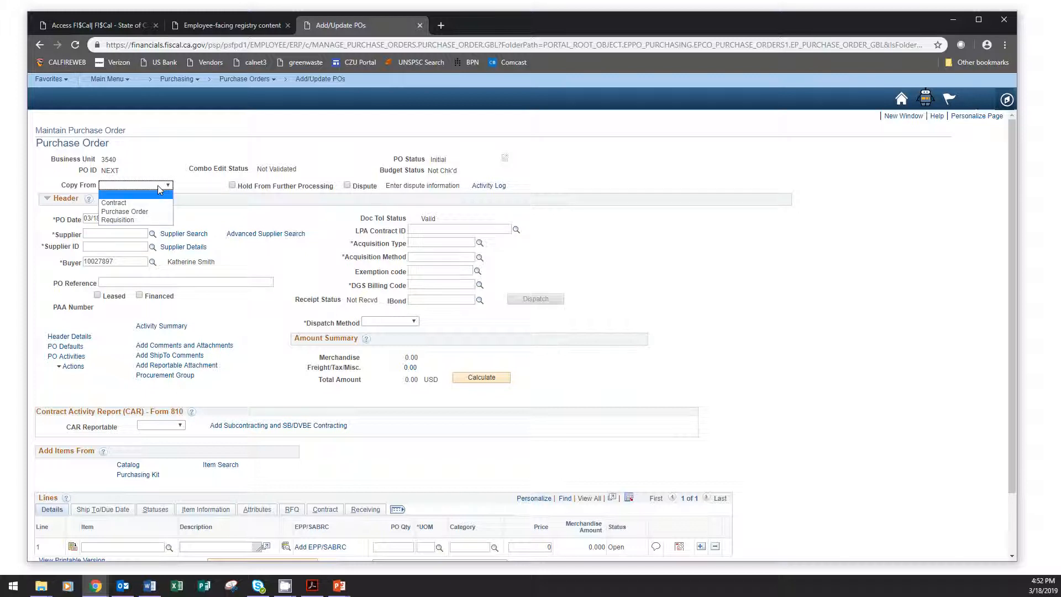
{"action": "left_click", "coordinate": [148, 213]}
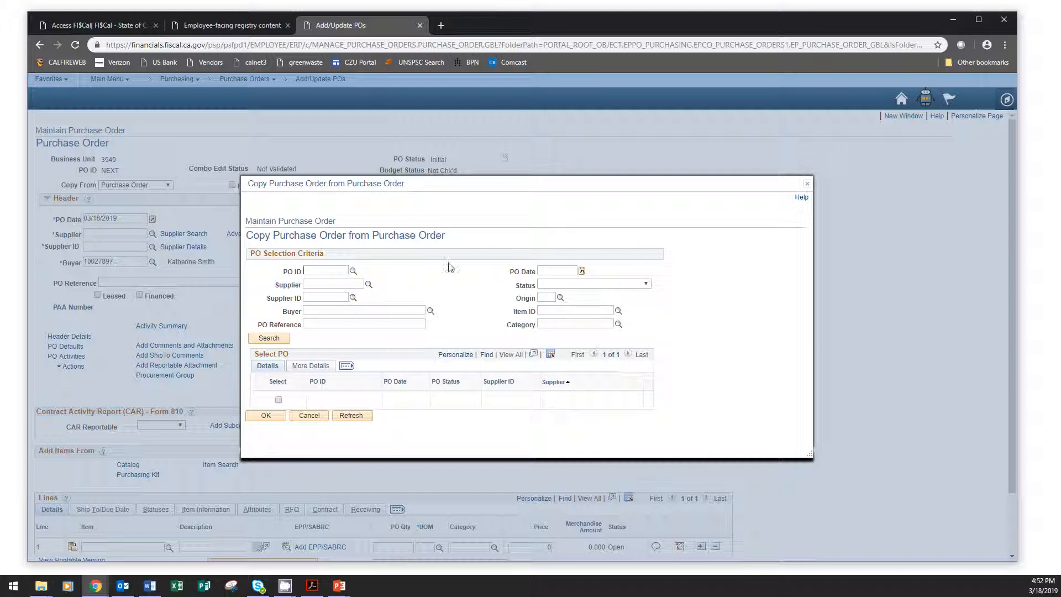
{"action": "left_click", "coordinate": [314, 271]}
{"action": "type", "text": "0000004841"}
{"action": "left_click", "coordinate": [282, 342]}
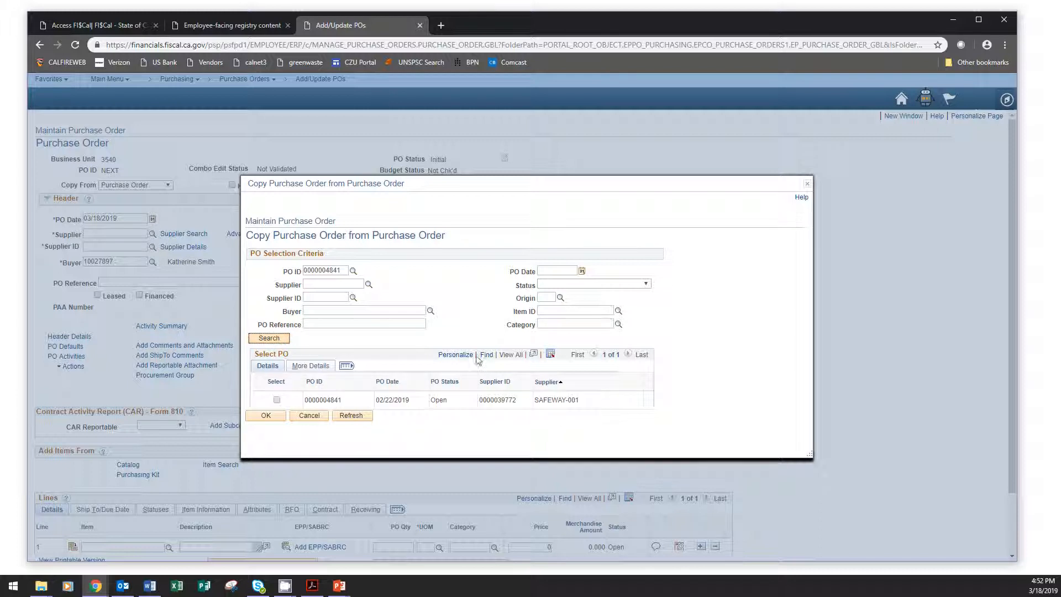
{"action": "left_click", "coordinate": [277, 400]}
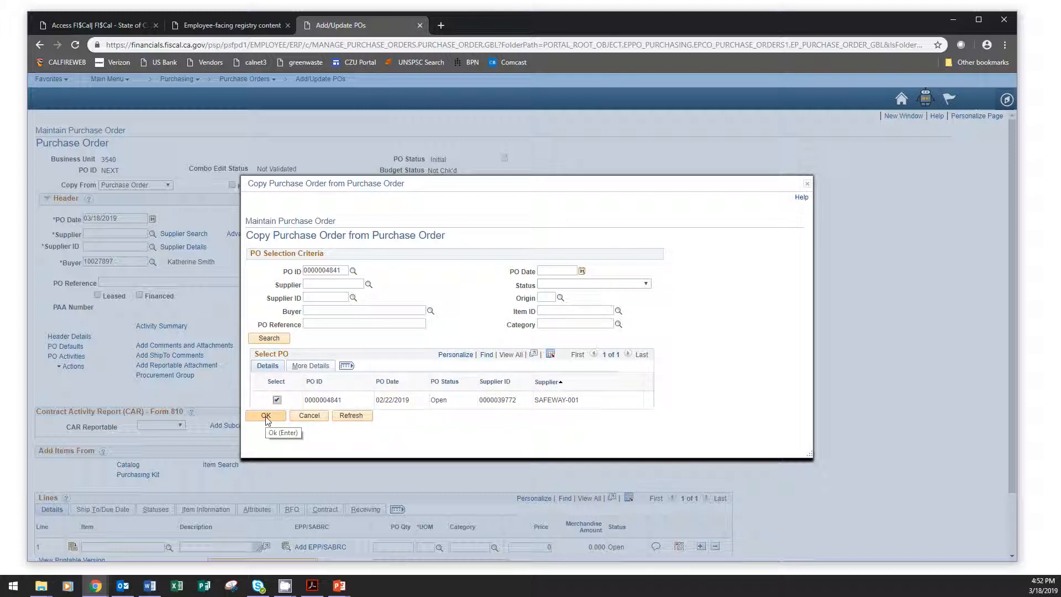
{"action": "left_click", "coordinate": [267, 419]}
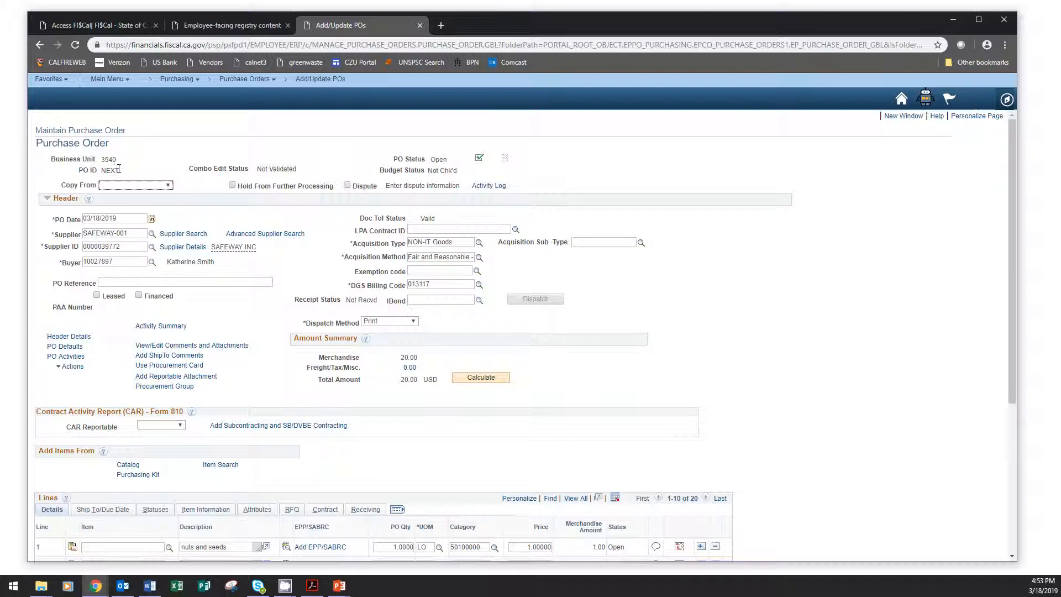
Look up the new buyer by name, assign them to the PO, and accept the Ship To and Sales/Use Tax default changes.
{"action": "left_click_drag", "start_coordinate": [114, 170], "coordinate": [149, 174]}
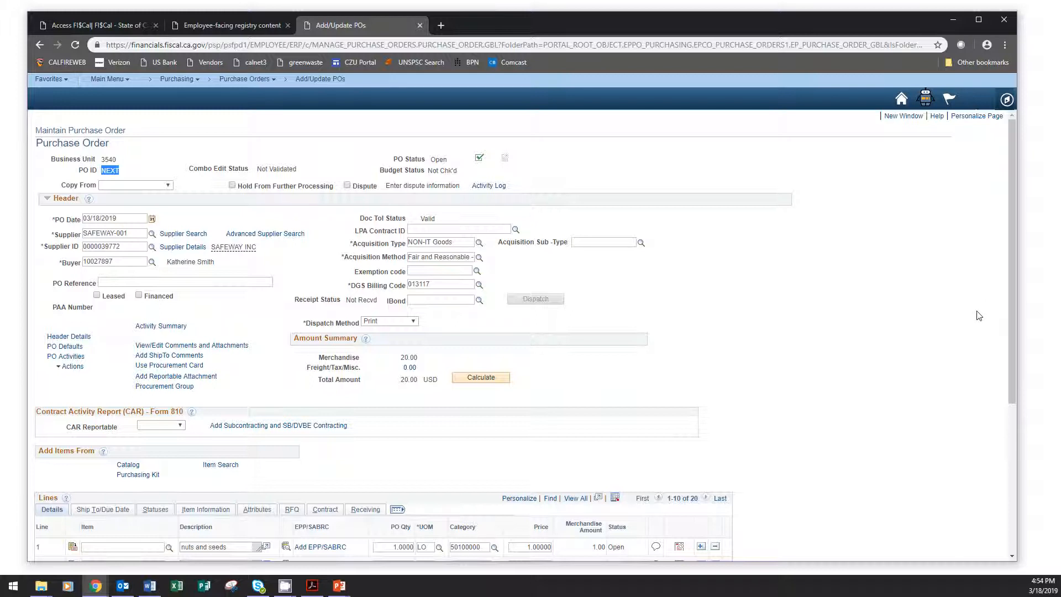
{"action": "left_click", "coordinate": [152, 262]}
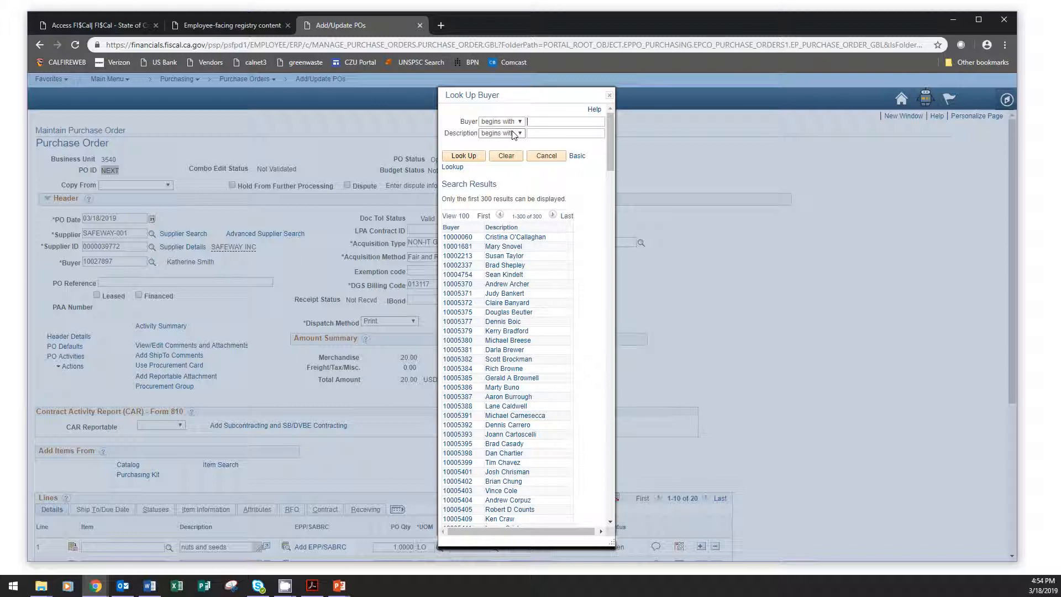
{"action": "left_click", "coordinate": [533, 133]}
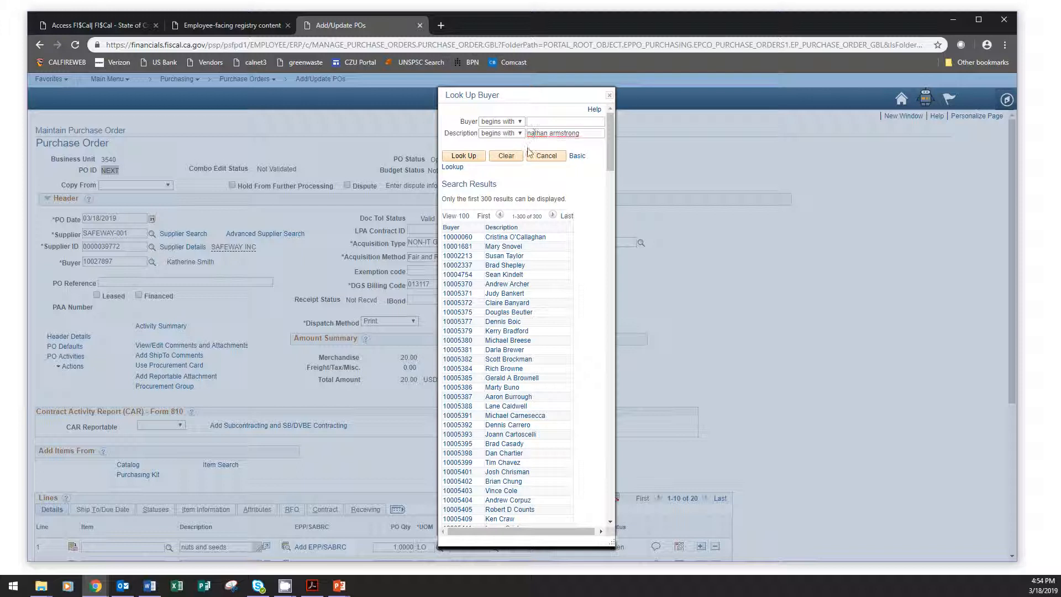
{"action": "left_click", "coordinate": [472, 157]}
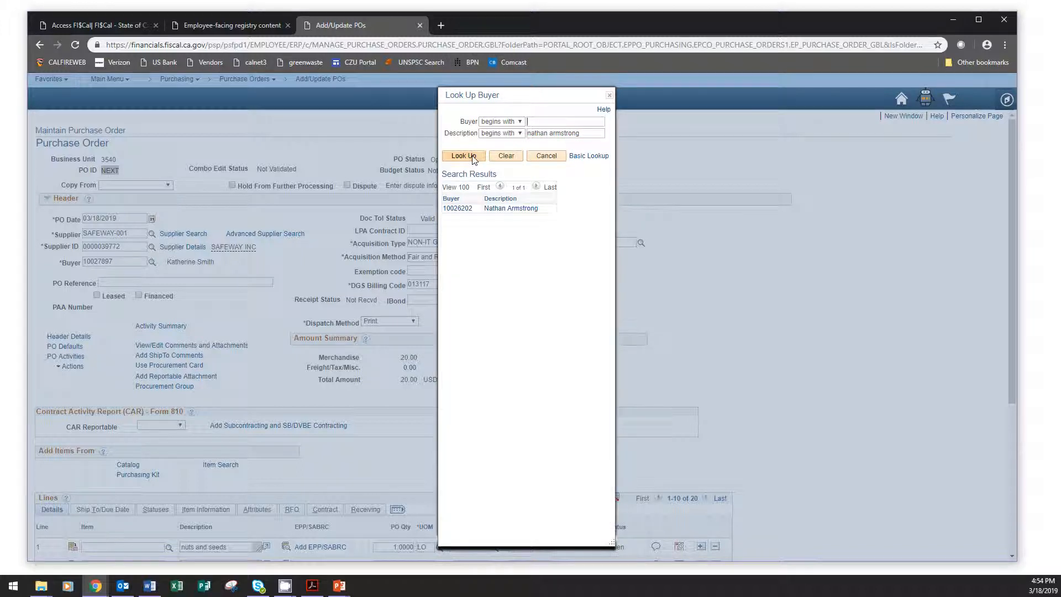
{"action": "left_click", "coordinate": [462, 210]}
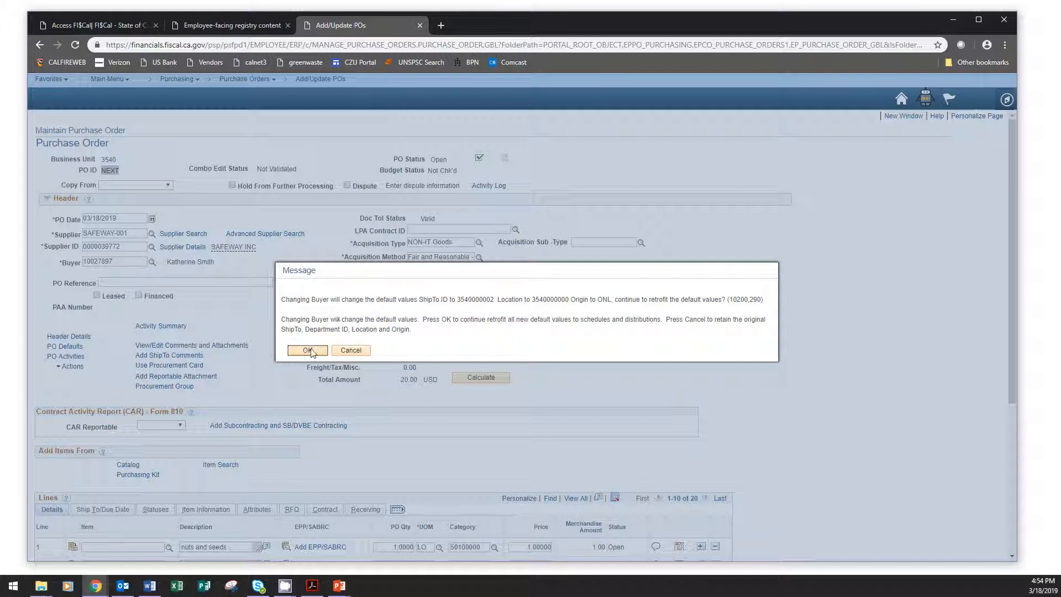
{"action": "left_click", "coordinate": [308, 350]}
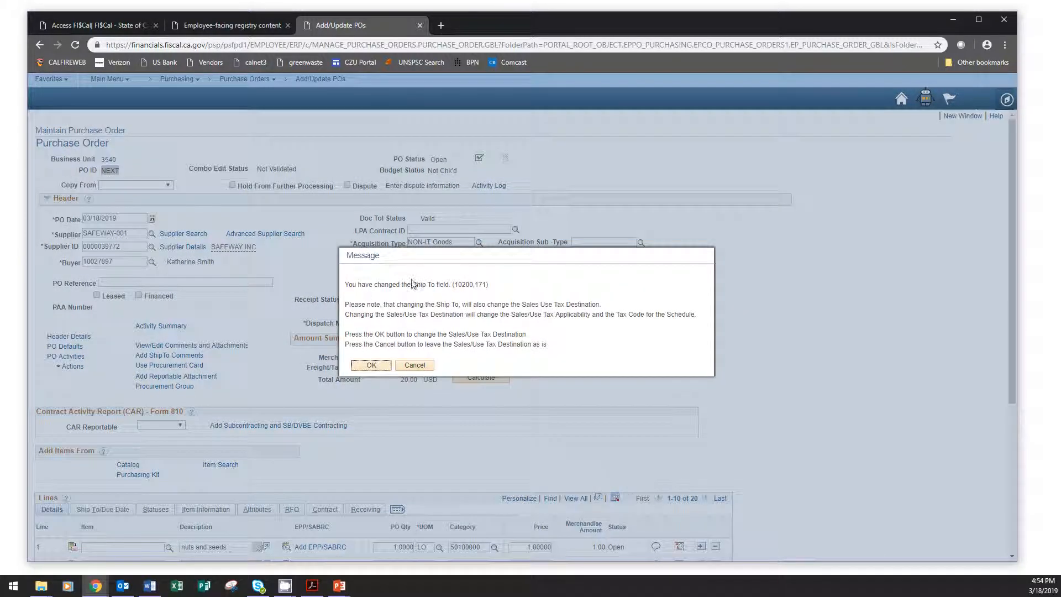
{"action": "left_click", "coordinate": [371, 365]}
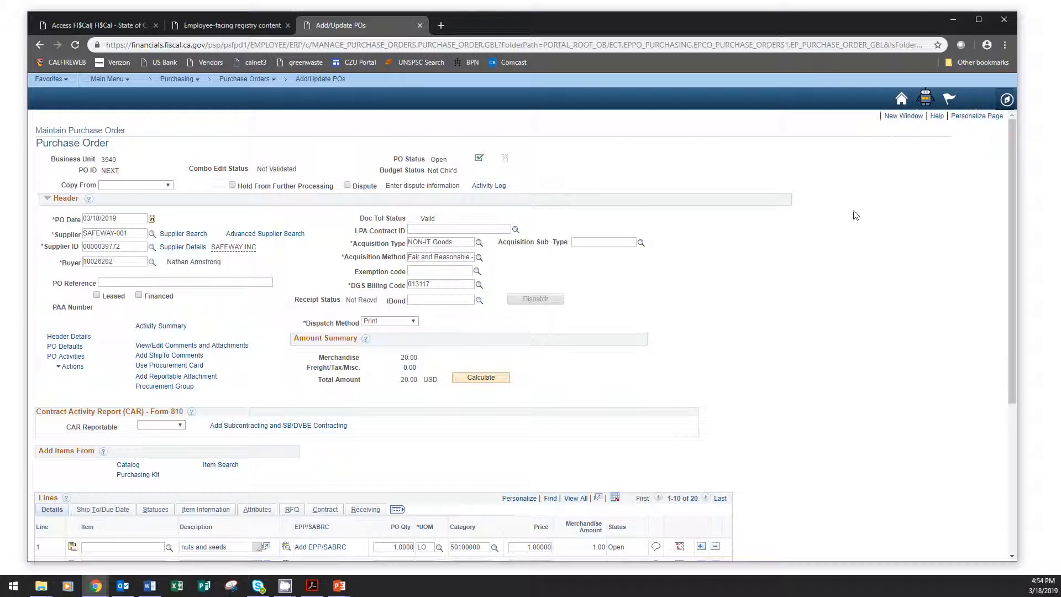
Review the DGS Billing Code and the billing location in the PO header details.
{"action": "double_click", "coordinate": [446, 283]}
{"action": "left_click", "coordinate": [451, 284]}
{"action": "left_click", "coordinate": [83, 337]}
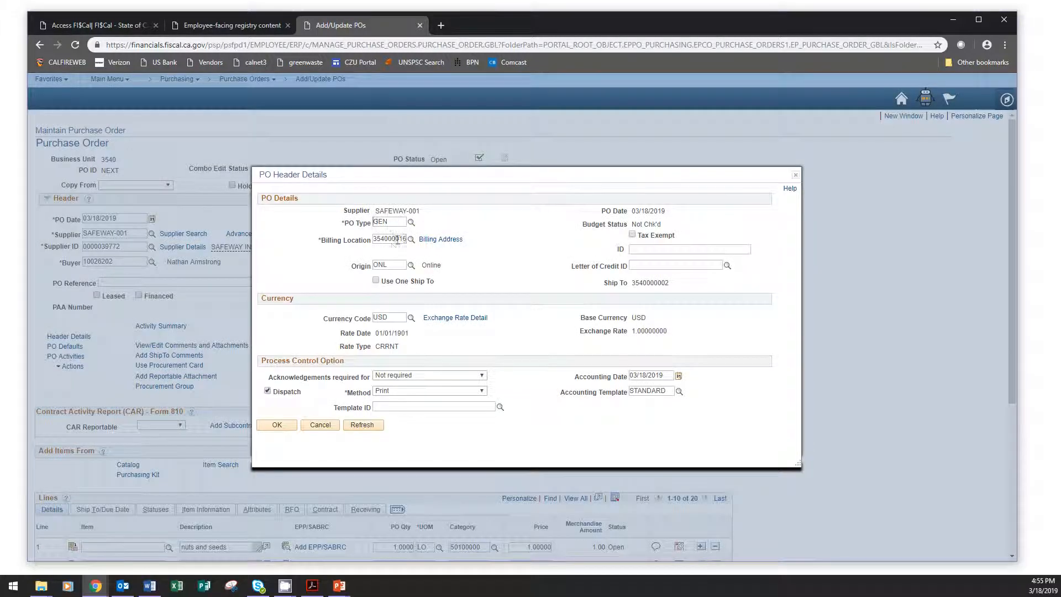
{"action": "left_click", "coordinate": [401, 239]}
{"action": "key", "text": "Right"}
{"action": "key", "text": "Right"}
{"action": "left_click", "coordinate": [278, 425]}
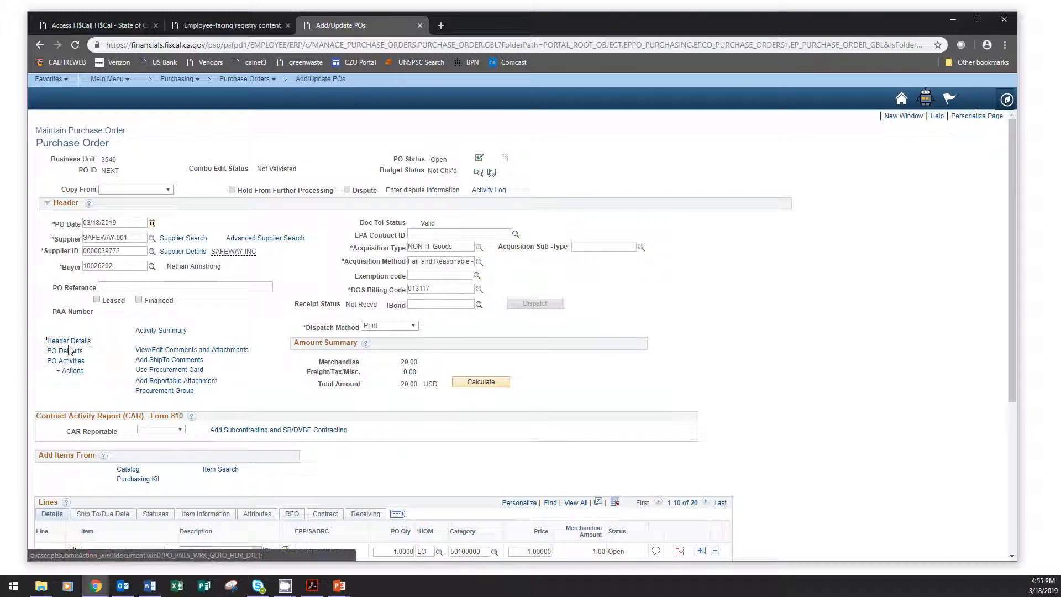
{"action": "left_click", "coordinate": [70, 352]}
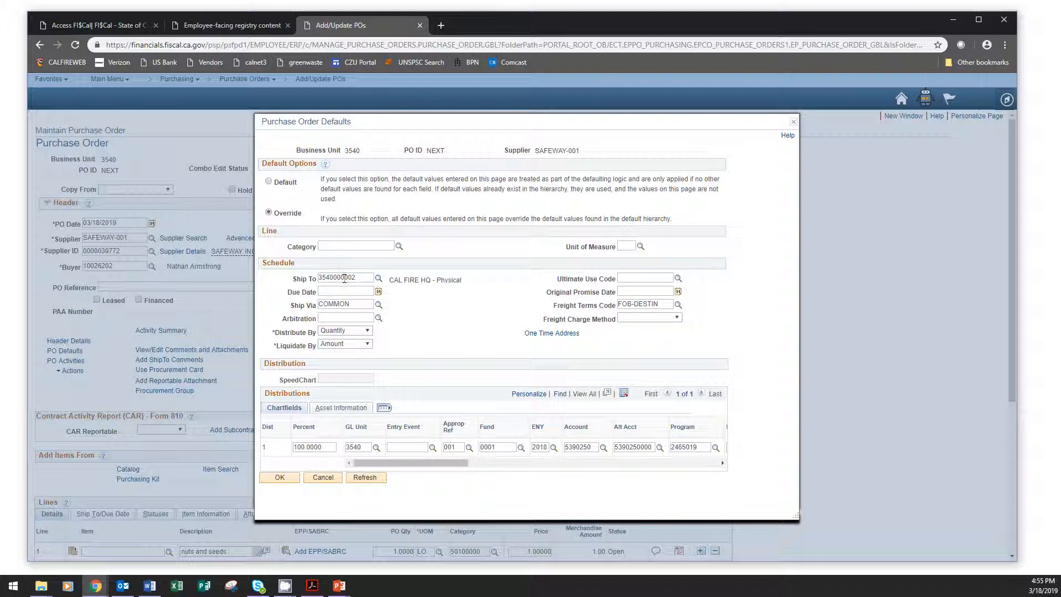
{"action": "left_click_drag", "start_coordinate": [345, 278], "coordinate": [357, 281]}
{"action": "left_click", "coordinate": [378, 278]}
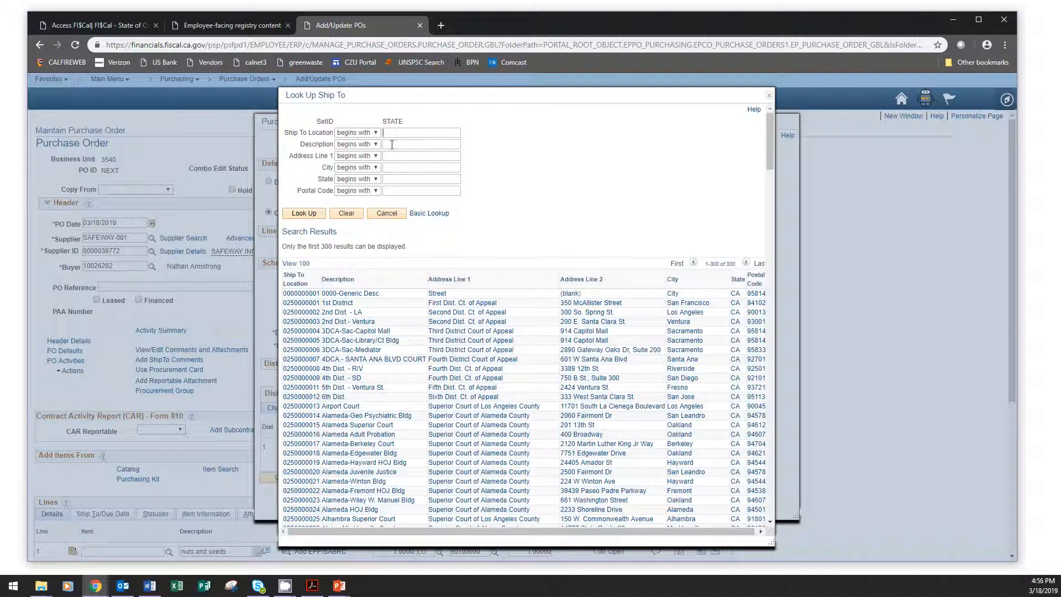
{"action": "left_click", "coordinate": [376, 145]}
{"action": "left_click", "coordinate": [359, 160]}
{"action": "left_click", "coordinate": [395, 145]}
{"action": "type", "text": "czul"}
{"action": "key", "text": "BackSpace"}
{"action": "left_click", "coordinate": [315, 213]}
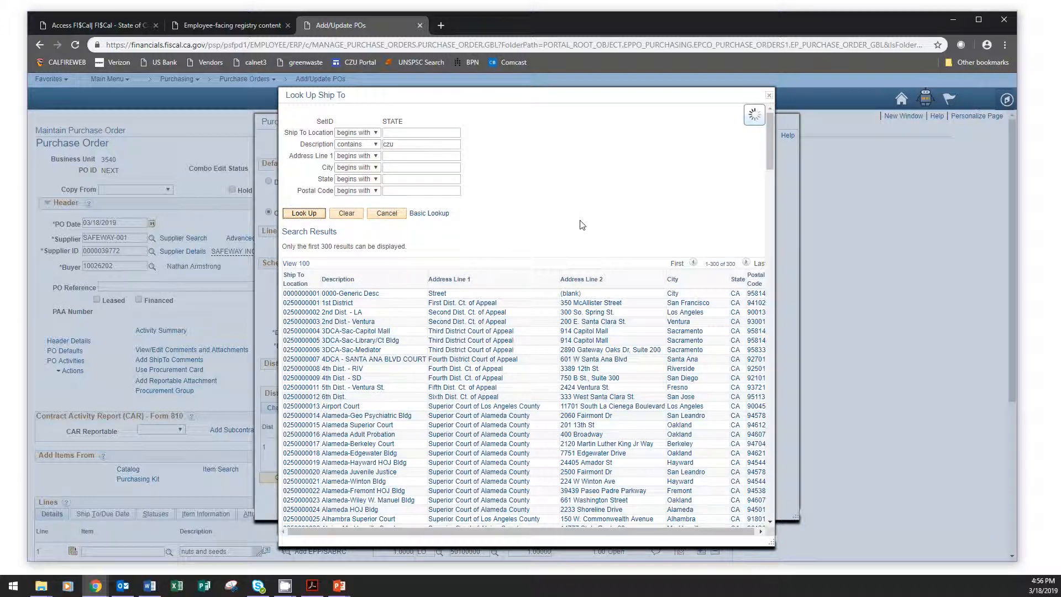
{"action": "scroll", "coordinate": [503, 301], "scroll_direction": "down", "scroll_amount": 1}
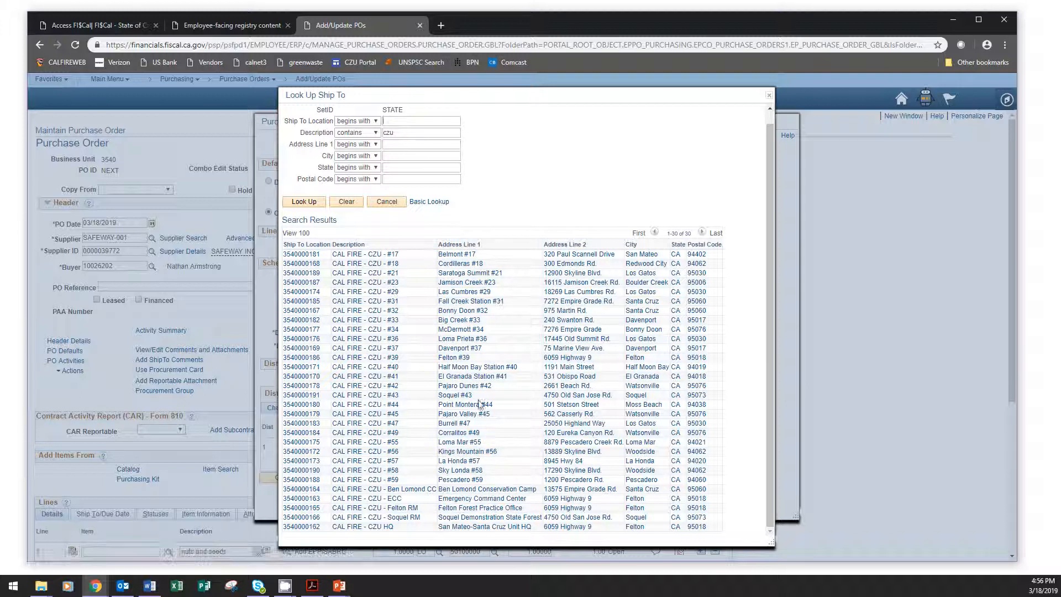
{"action": "left_click", "coordinate": [498, 304]}
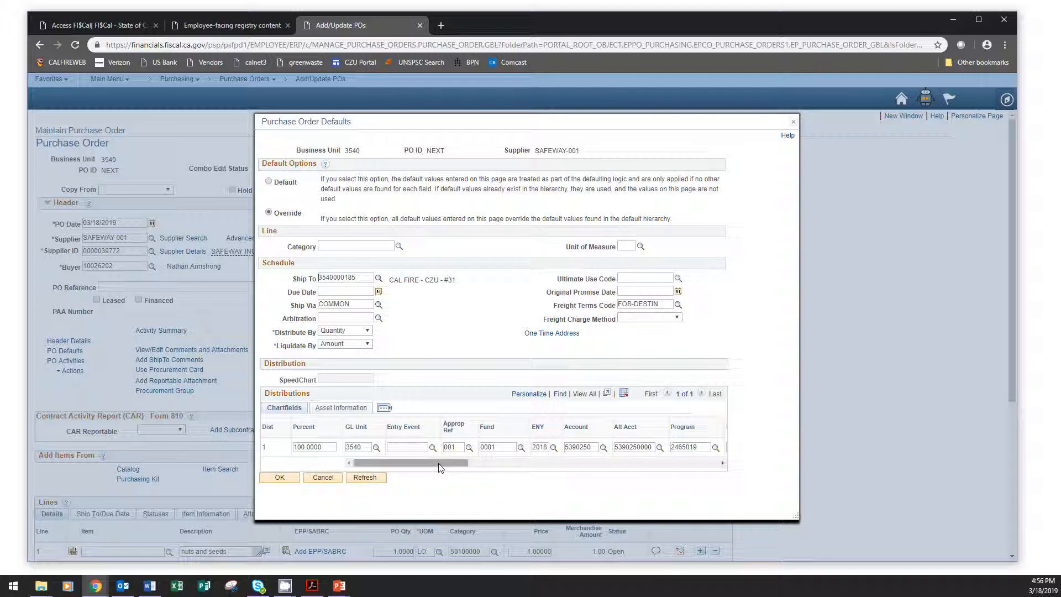
Review the default distribution chartfields and apply all retrofit field changes to the existing PO lines, accepting the Sales/Use Tax Destination change.
{"action": "left_click_drag", "start_coordinate": [439, 463], "coordinate": [623, 461]}
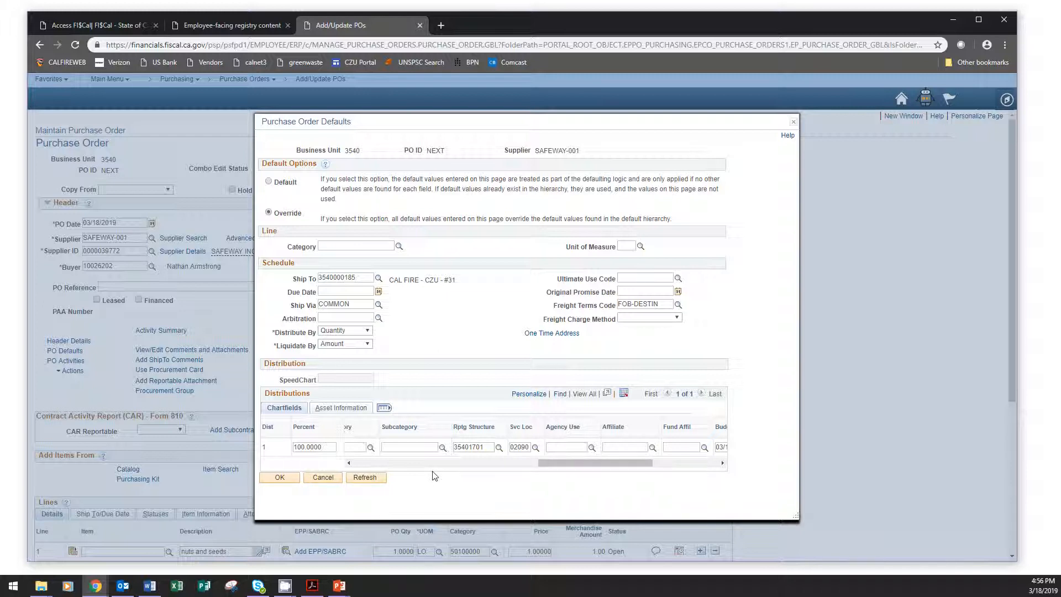
{"action": "mouse_move", "coordinate": [604, 467]}
{"action": "left_mouse_down"}
{"action": "mouse_move", "coordinate": [531, 460]}
{"action": "mouse_move", "coordinate": [583, 462]}
{"action": "left_mouse_up"}
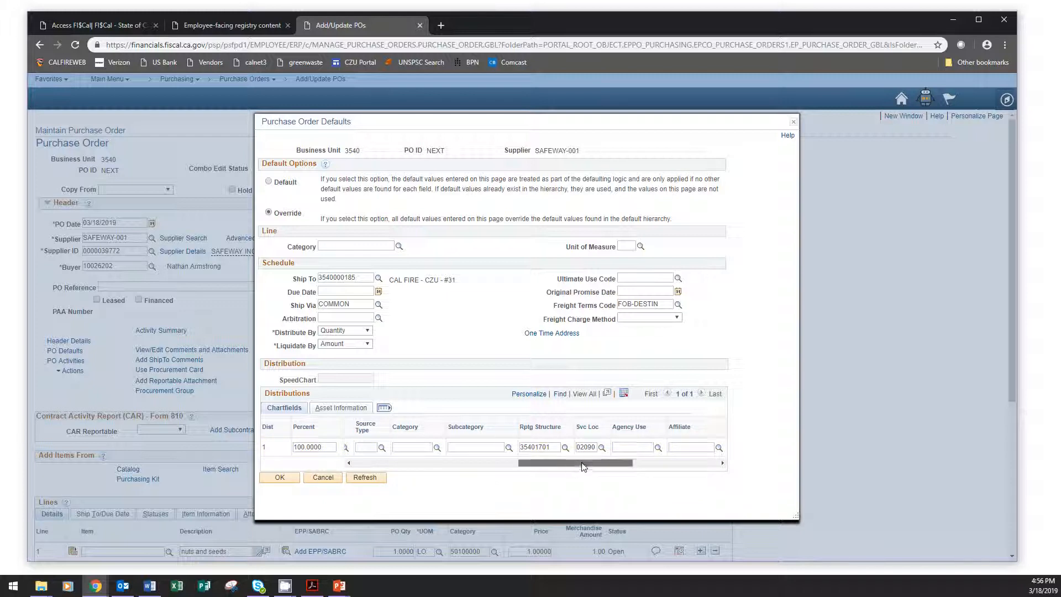
{"action": "left_click_drag", "start_coordinate": [583, 466], "coordinate": [419, 464]}
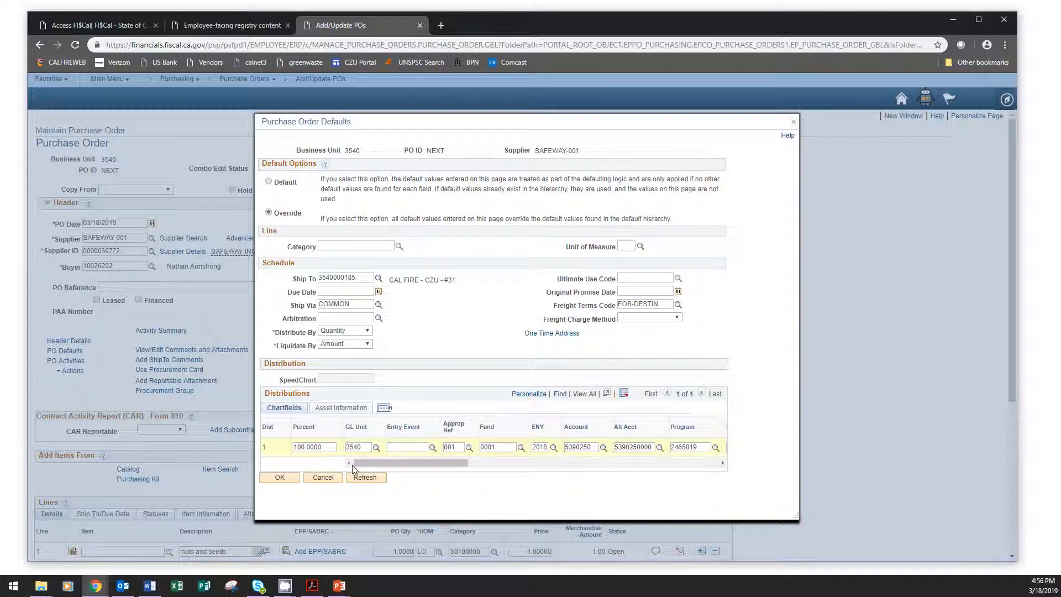
{"action": "left_click_drag", "start_coordinate": [433, 464], "coordinate": [621, 462]}
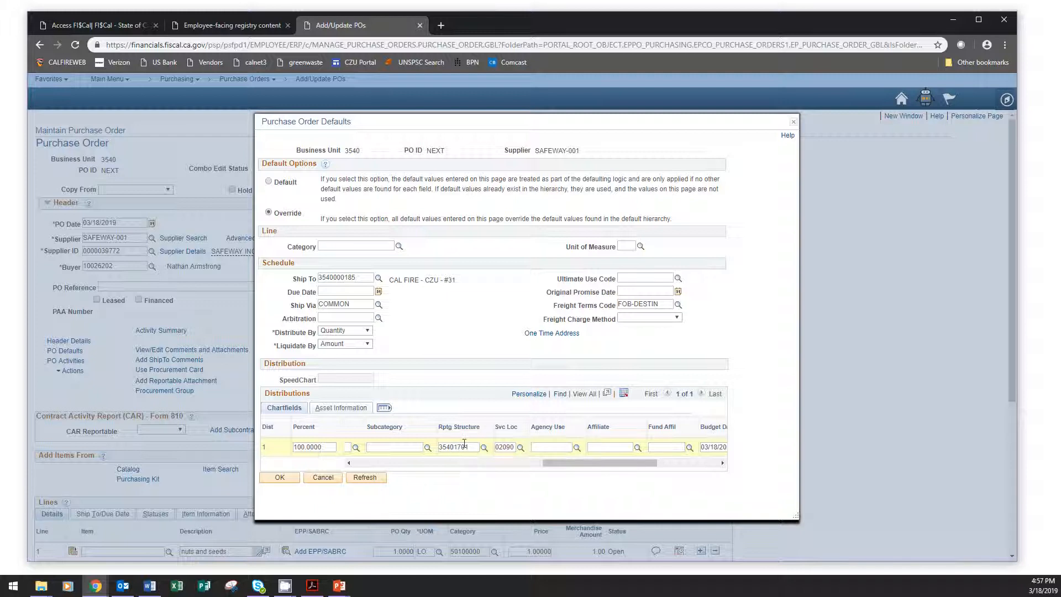
{"action": "left_click", "coordinate": [293, 483]}
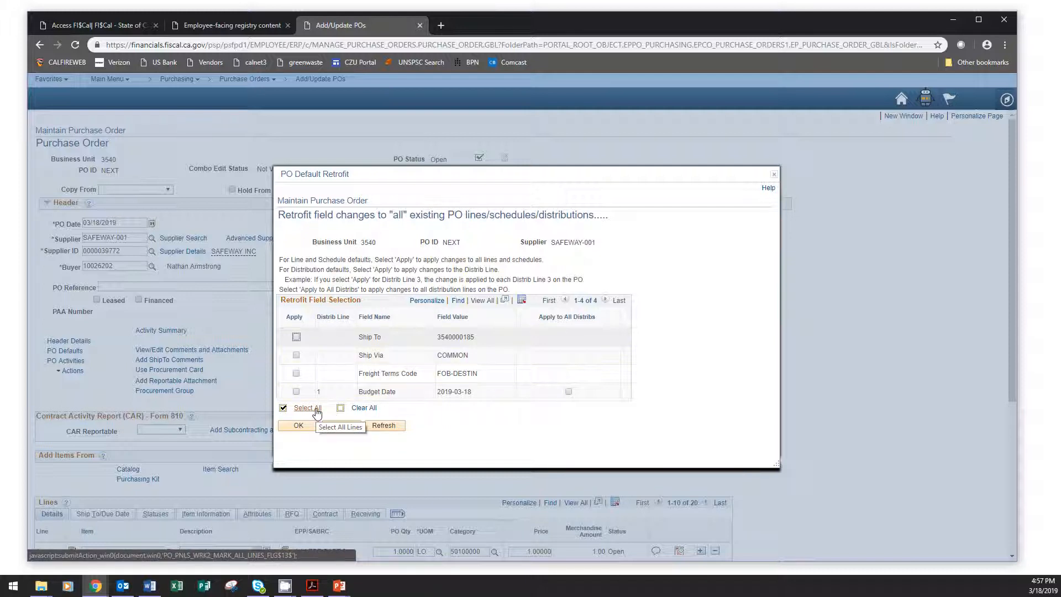
{"action": "left_click", "coordinate": [317, 412]}
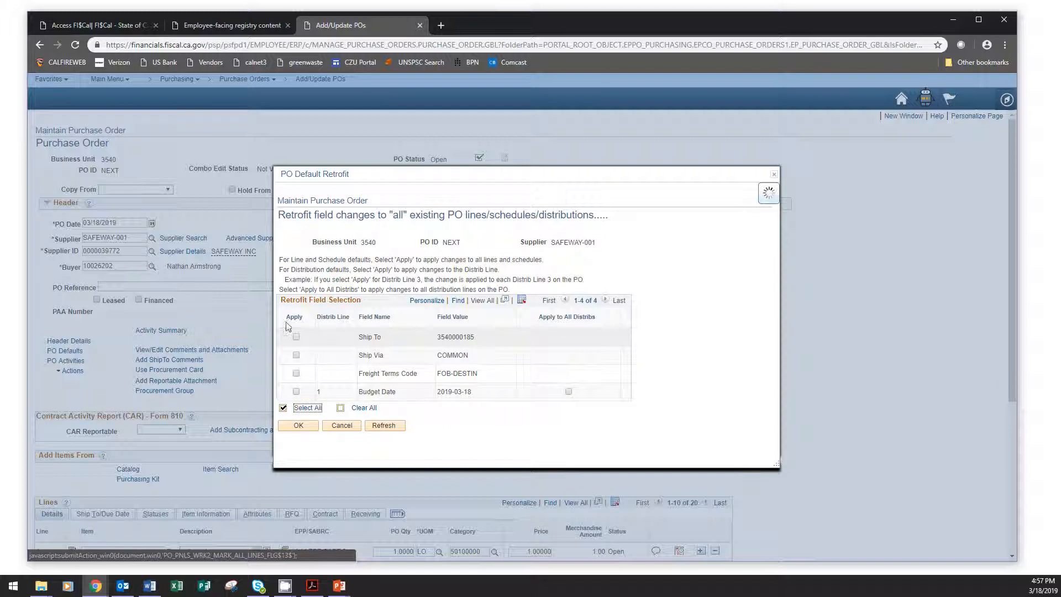
{"action": "left_click", "coordinate": [298, 425]}
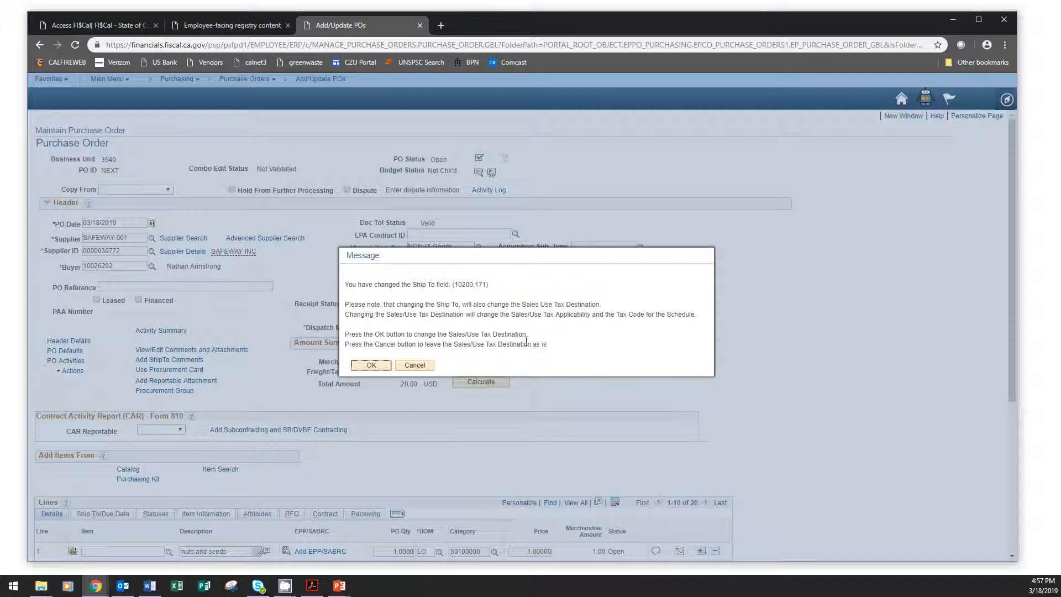
{"action": "left_click", "coordinate": [371, 365]}
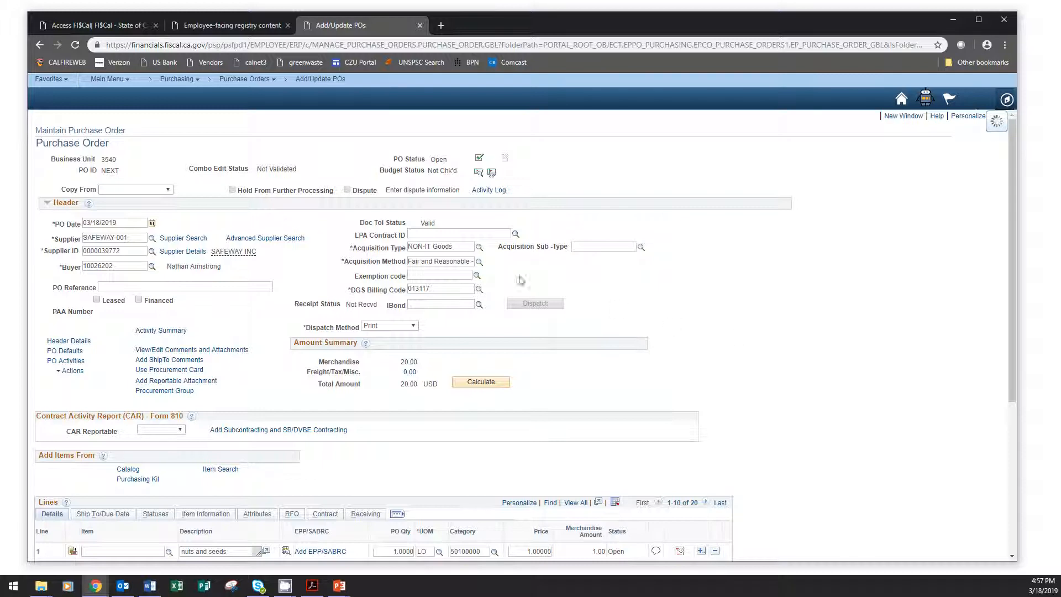
Append "Fall Creek Station" to the 24 hour fire station header comment, check the General Provisions comment, and accept the comments.
{"action": "left_click", "coordinate": [156, 350]}
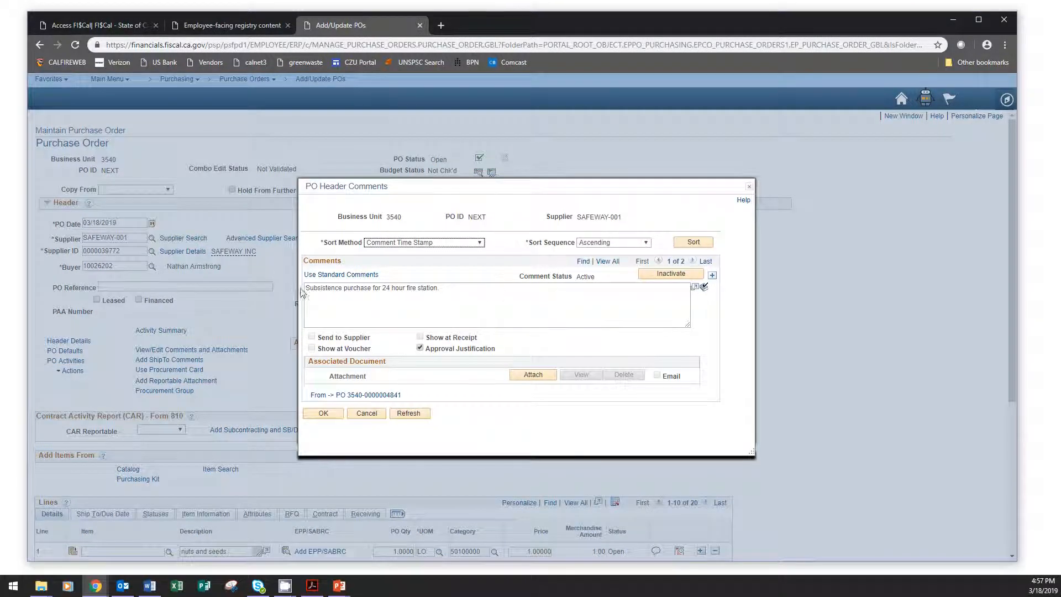
{"action": "left_click", "coordinate": [445, 288]}
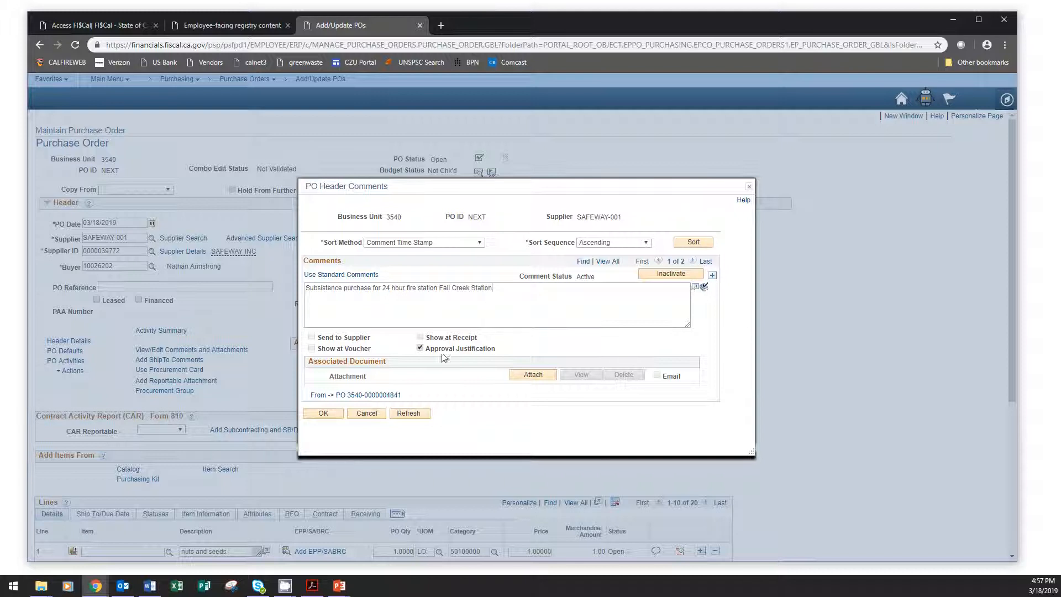
{"action": "left_click", "coordinate": [693, 262]}
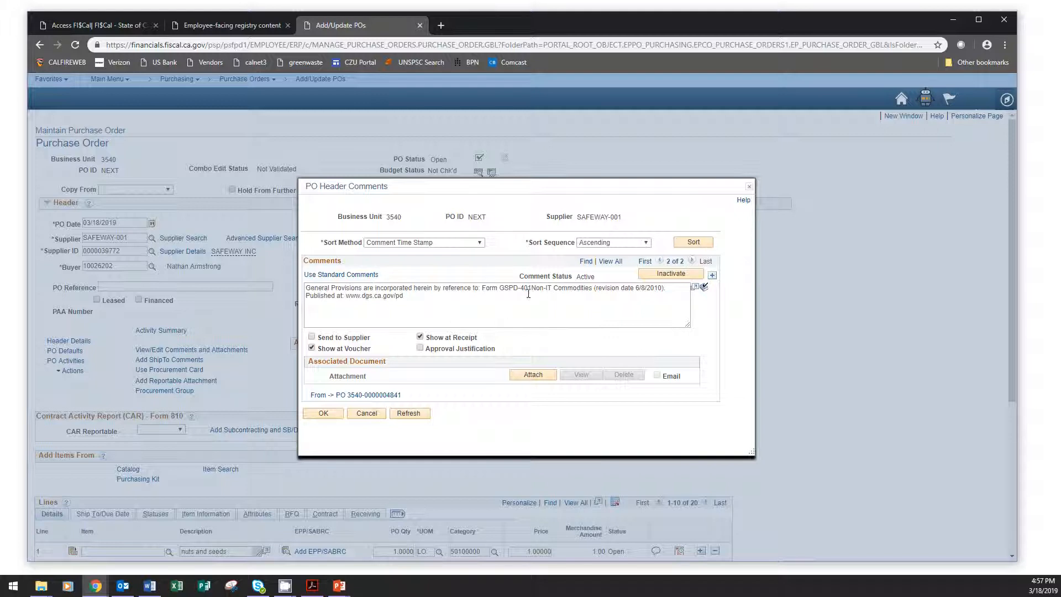
{"action": "left_click", "coordinate": [325, 414]}
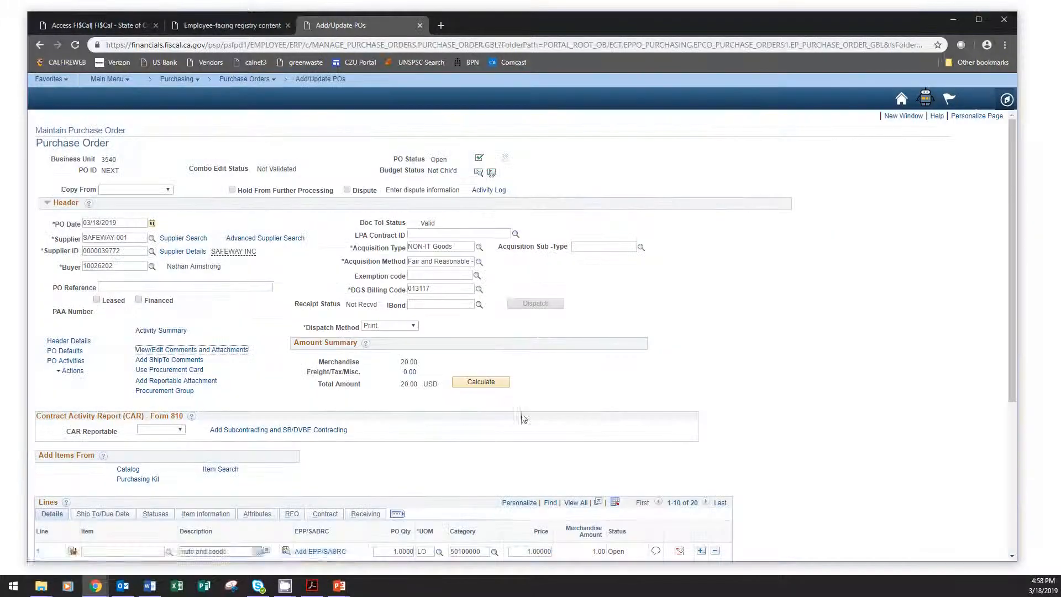
Assign the buyer's Visa procurement card as payment for the PO through the override Card Number field.
{"action": "left_click", "coordinate": [190, 375]}
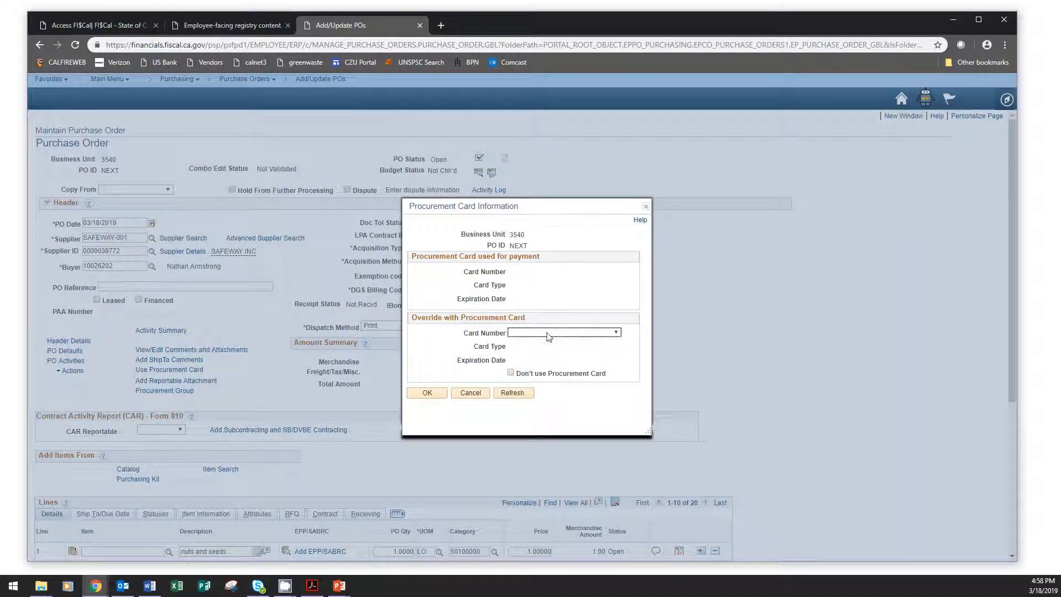
{"action": "left_click", "coordinate": [548, 334]}
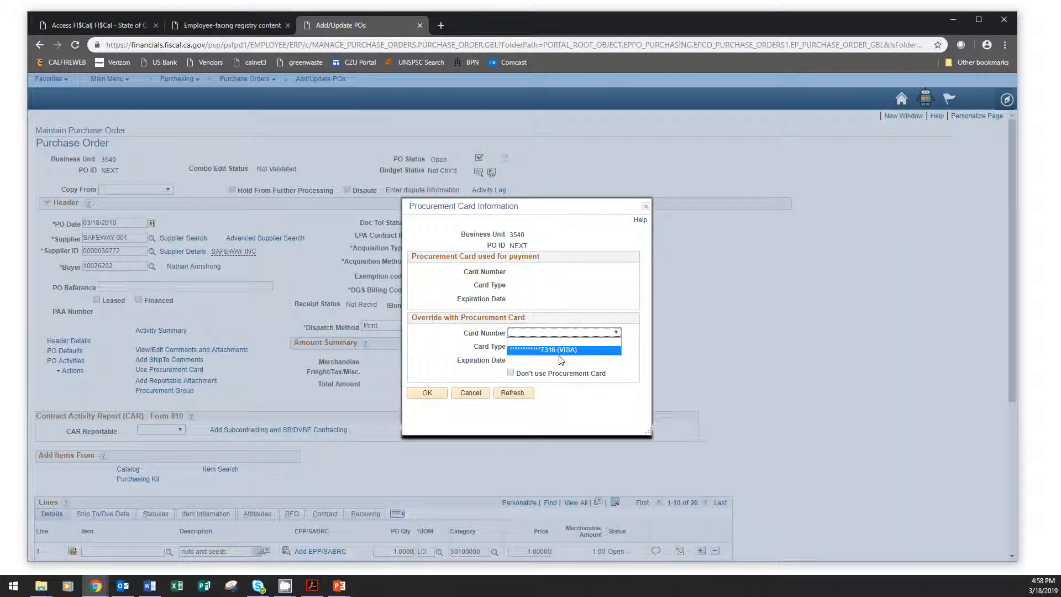
{"action": "left_click", "coordinate": [572, 350]}
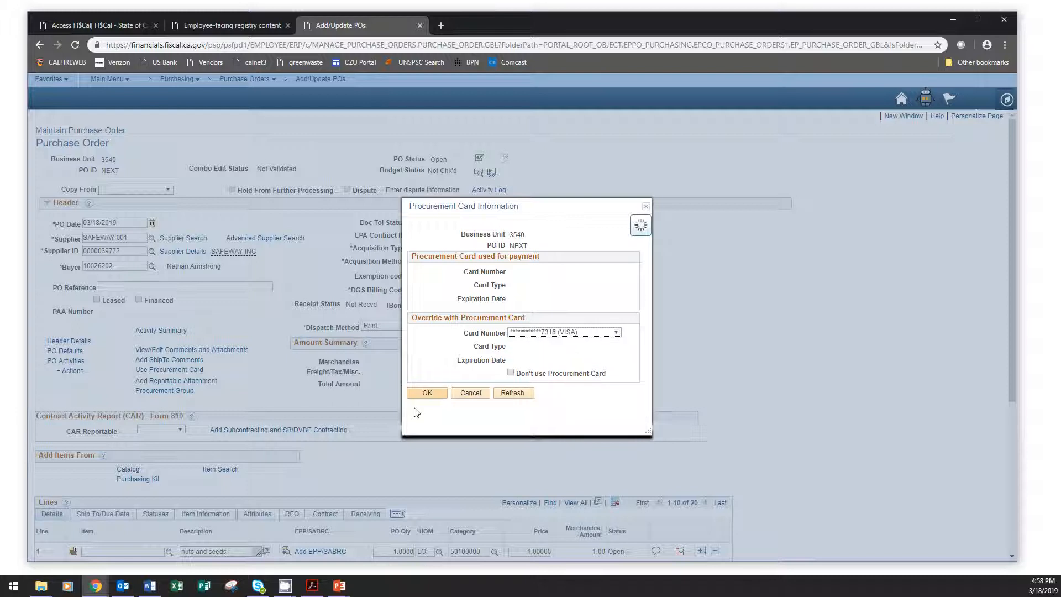
{"action": "left_click", "coordinate": [427, 393]}
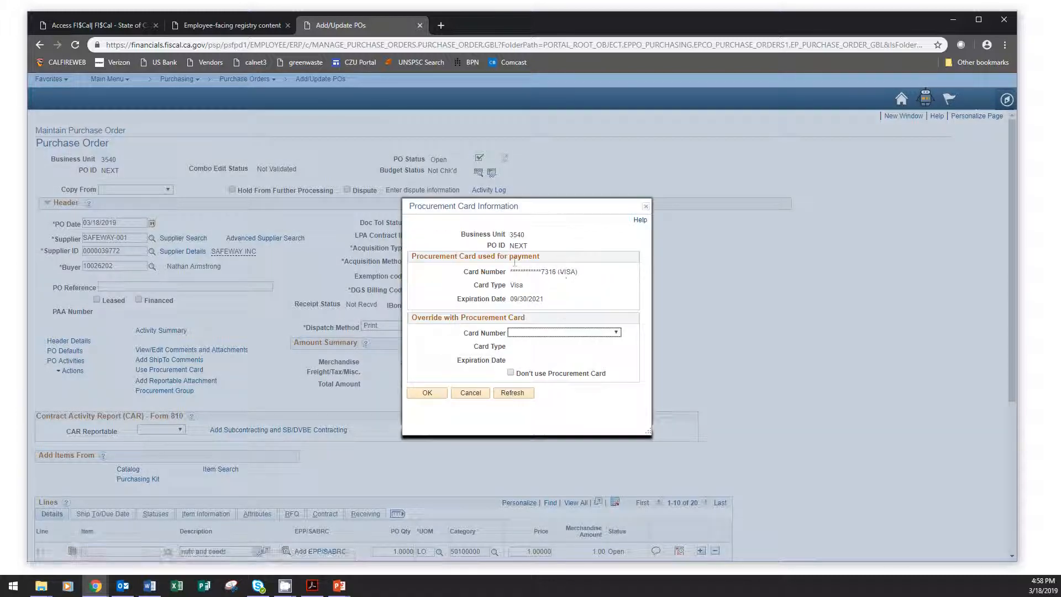
{"action": "left_click", "coordinate": [428, 396]}
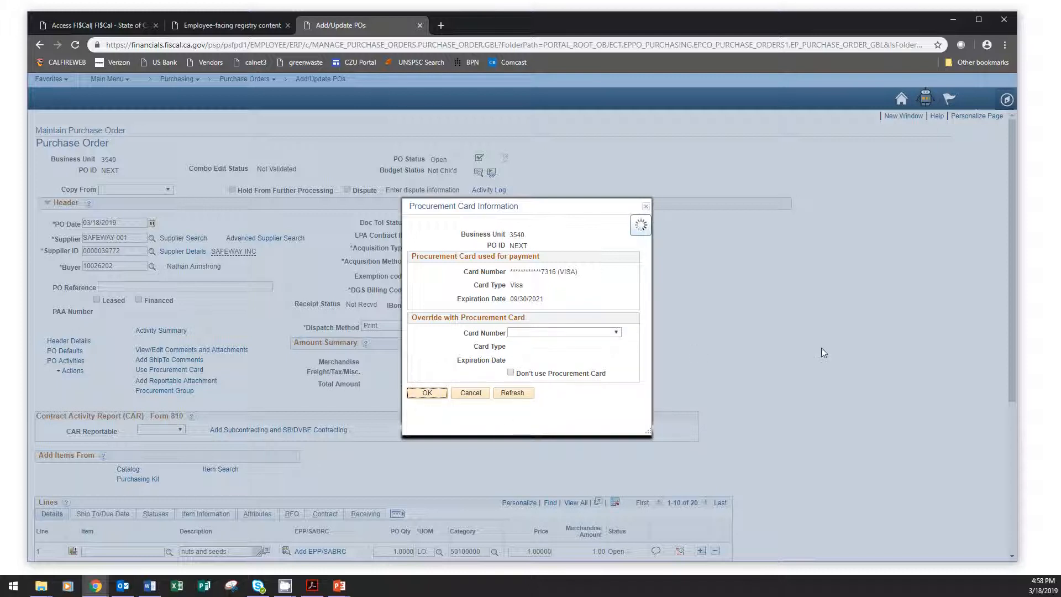
Set CAR Reportable to Yes and decline to provide subcontracting information.
{"action": "scroll", "coordinate": [834, 356], "scroll_direction": "down", "scroll_amount": 4}
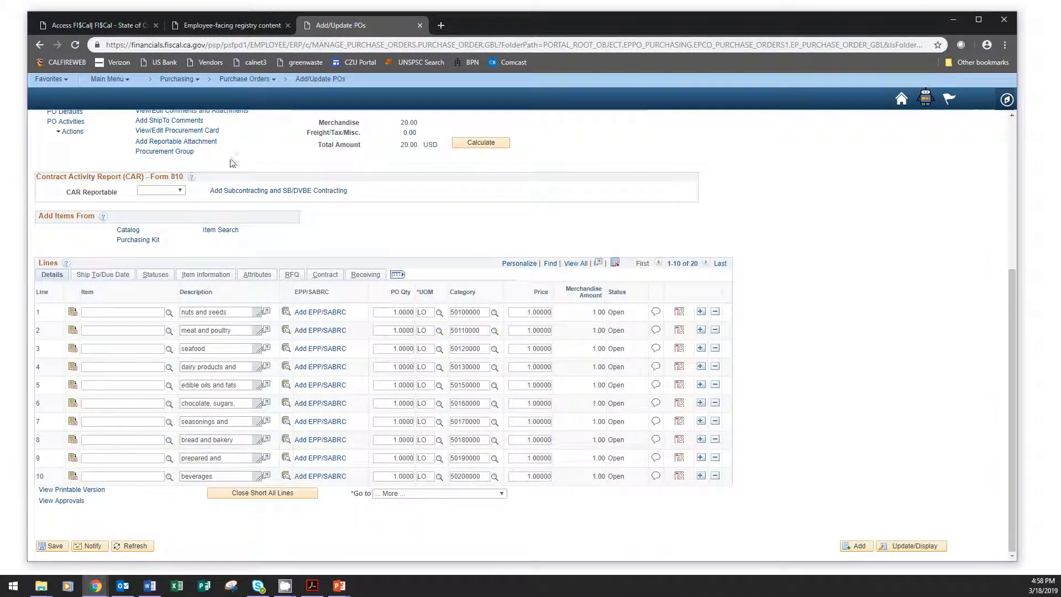
{"action": "left_click", "coordinate": [160, 192]}
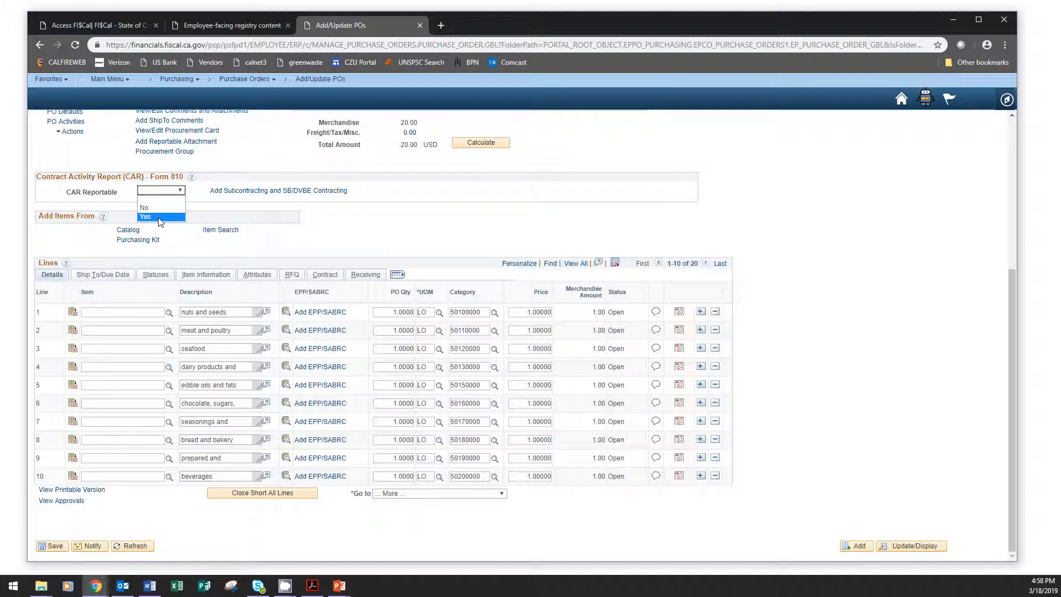
{"action": "left_click", "coordinate": [161, 217]}
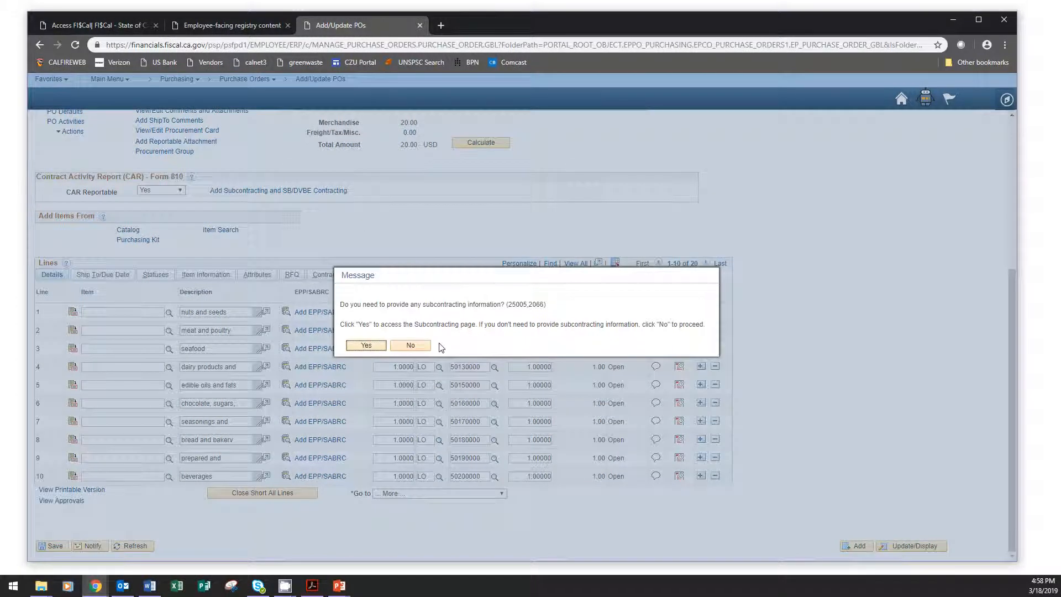
{"action": "left_click", "coordinate": [410, 345]}
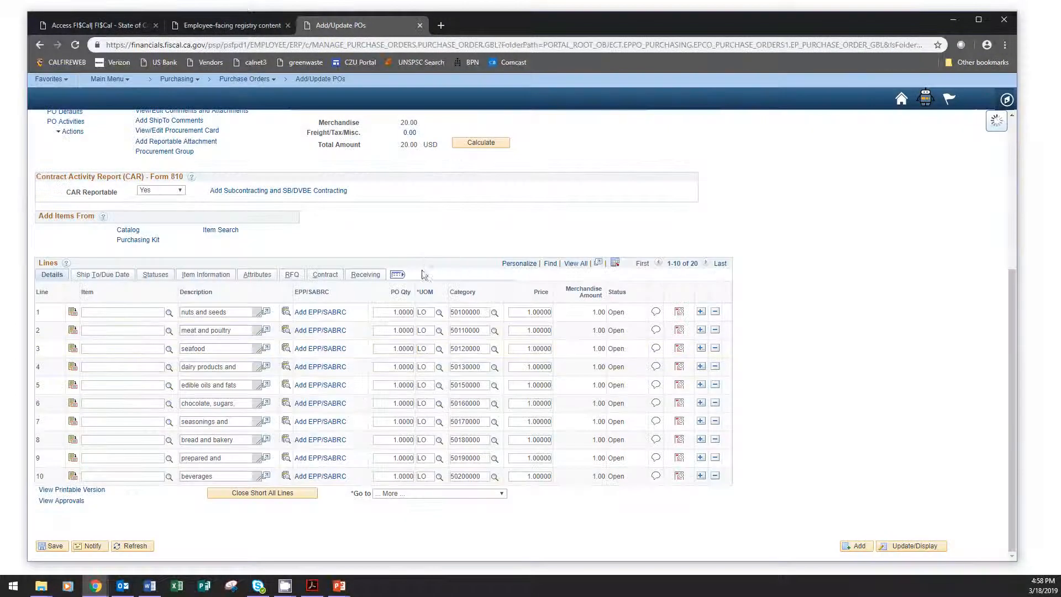
{"action": "left_click", "coordinate": [791, 279]}
Delete the dried fruit line (line 14) from the PO and confirm the deletion.
{"action": "left_click", "coordinate": [706, 264]}
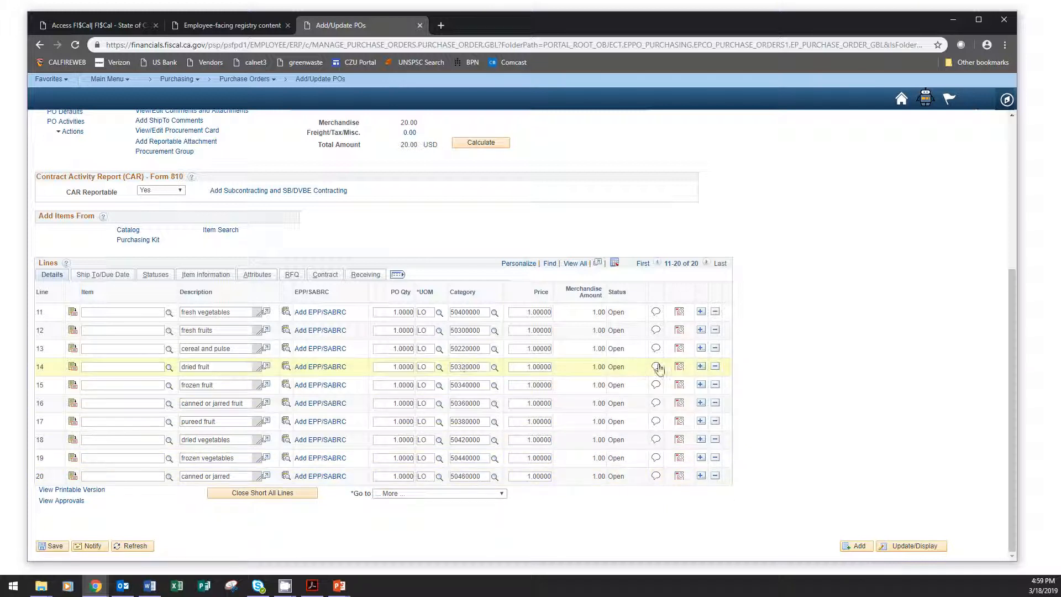
{"action": "left_click", "coordinate": [716, 368]}
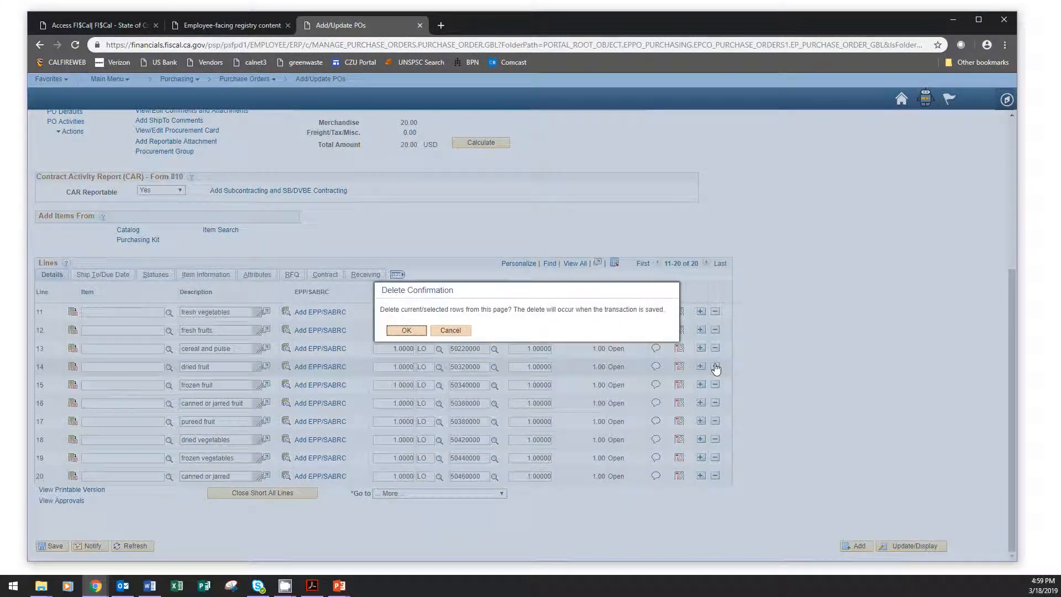
{"action": "left_click", "coordinate": [407, 330]}
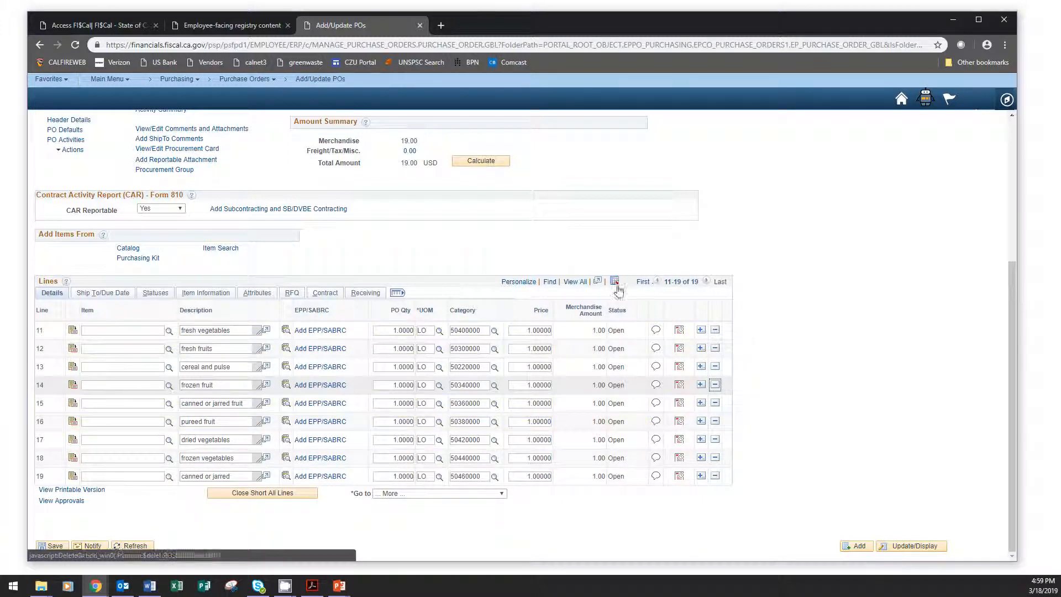
Go back to the first ten PO lines and set the price of line 1, nuts and seeds, to 4.50.
{"action": "left_click", "coordinate": [658, 283]}
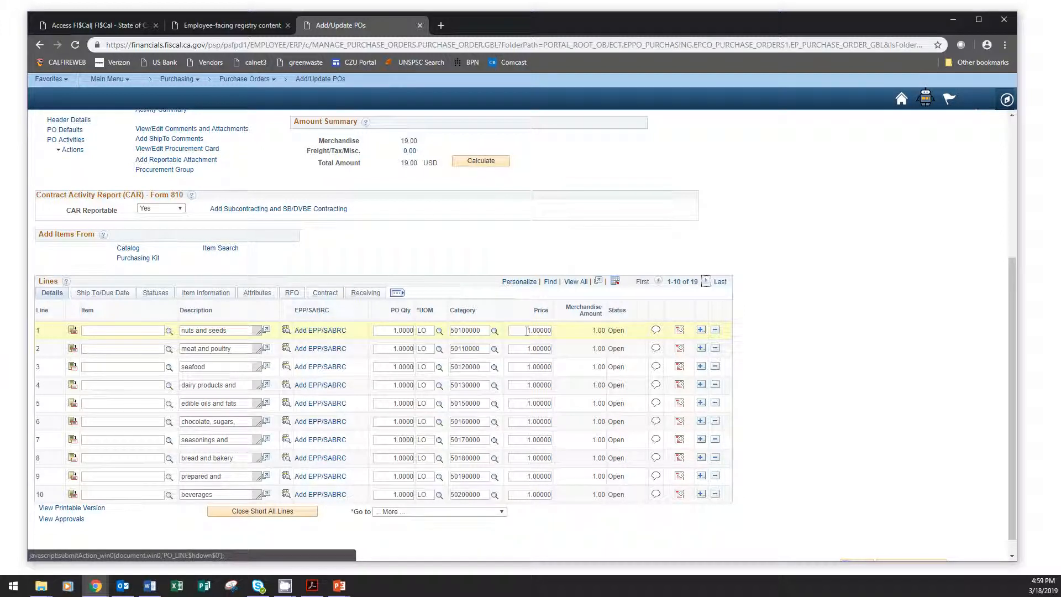
{"action": "left_click", "coordinate": [526, 330]}
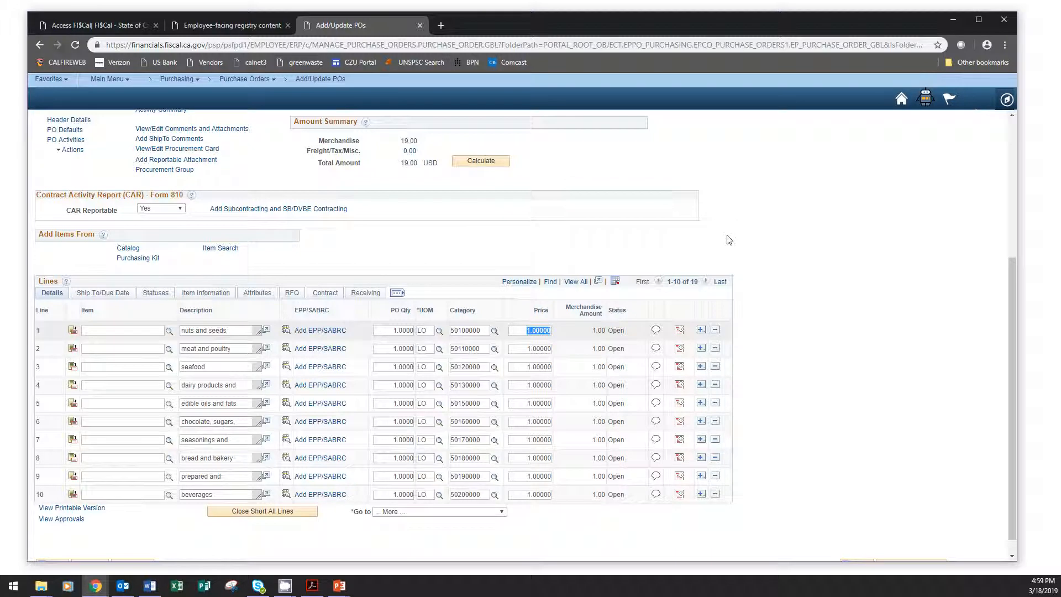
{"action": "type", "text": "4.50"}
{"action": "left_click", "coordinate": [522, 348]}
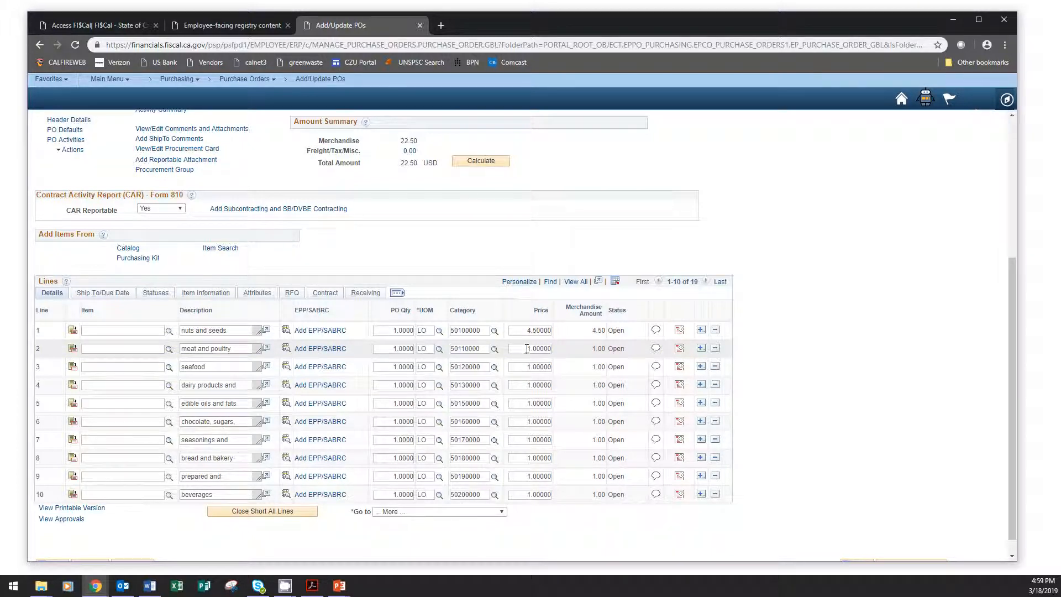
Set the price of line 2, meat and poultry, to 201.35.
{"action": "double_click", "coordinate": [541, 348]}
{"action": "type", "text": "201.35"}
{"action": "left_click", "coordinate": [527, 364]}
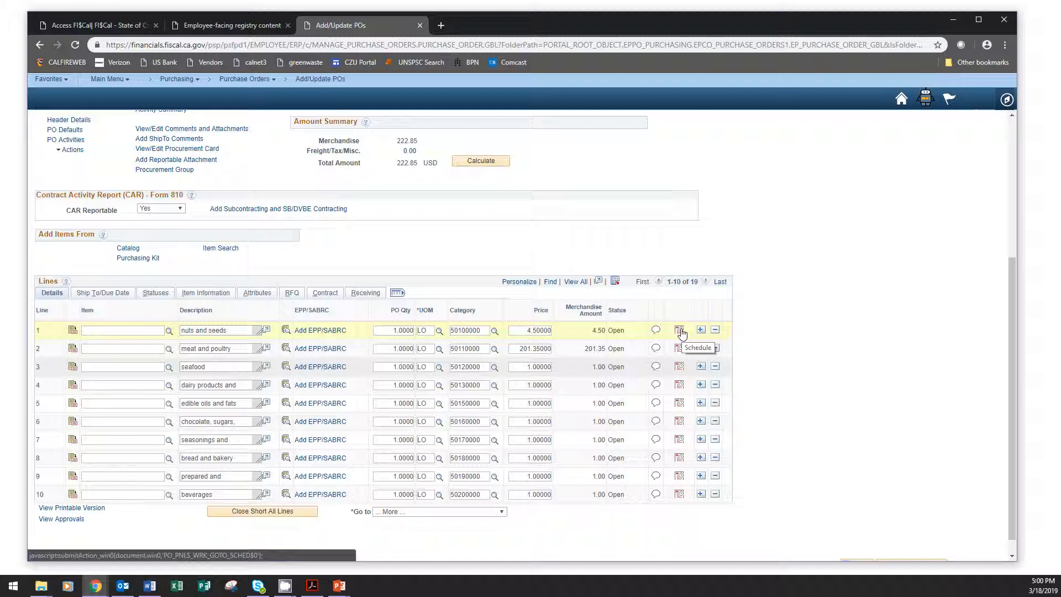
In the schedule of line 1, nuts and seeds, set Tax Applicability to Item is Exempt and recalculate its sales/use tax.
{"action": "left_click", "coordinate": [680, 331]}
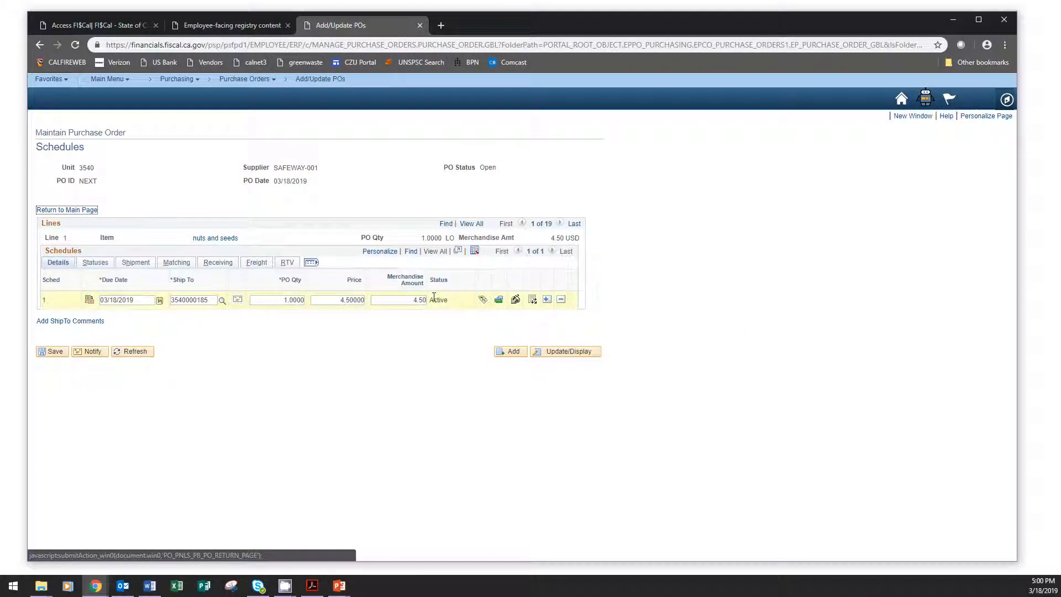
{"action": "left_click", "coordinate": [515, 301]}
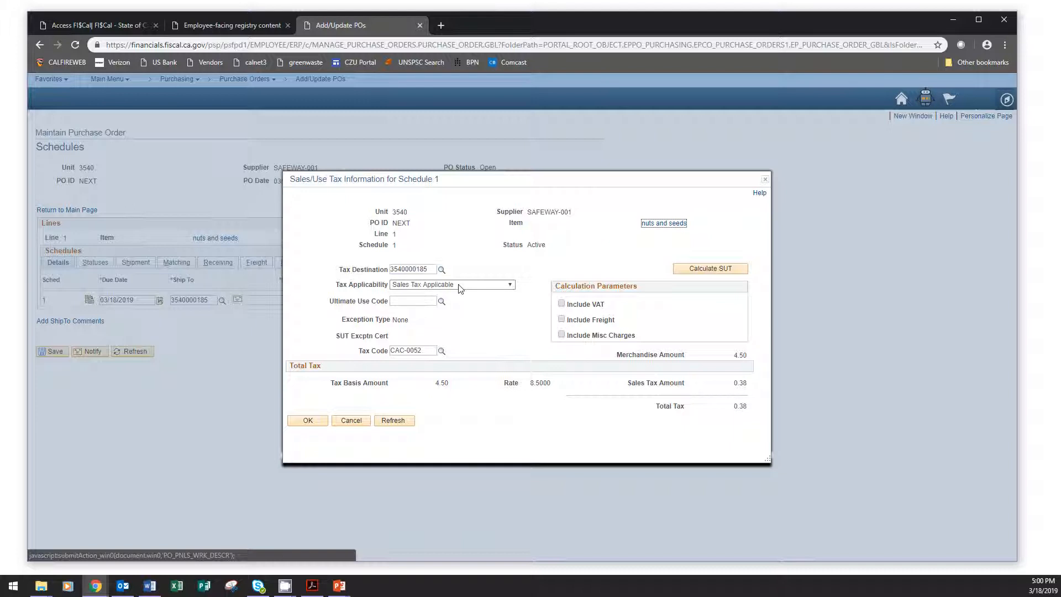
{"action": "left_click", "coordinate": [459, 284]}
{"action": "left_click", "coordinate": [453, 310]}
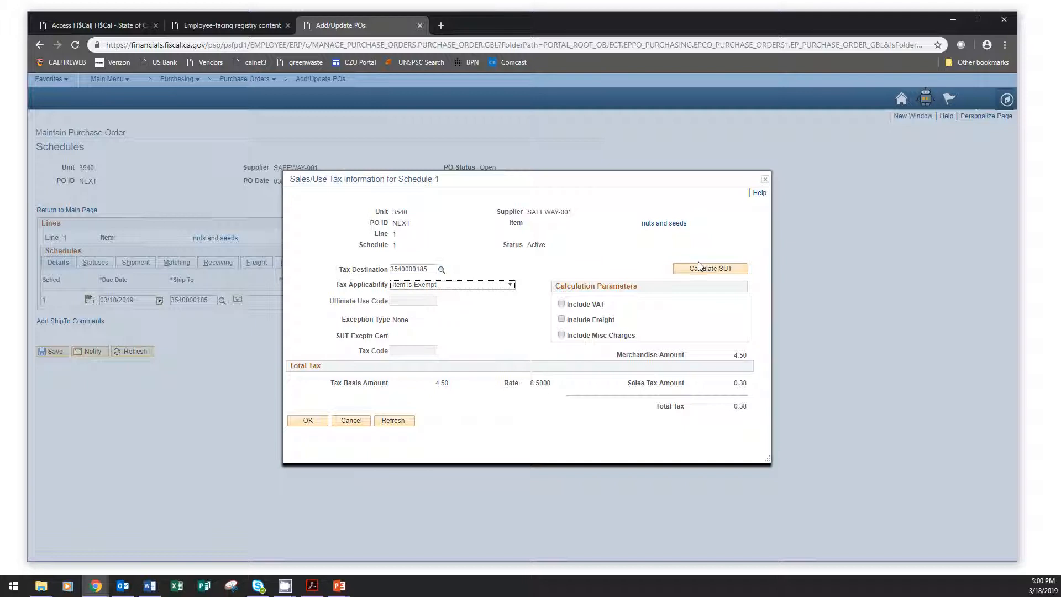
{"action": "left_click", "coordinate": [710, 269]}
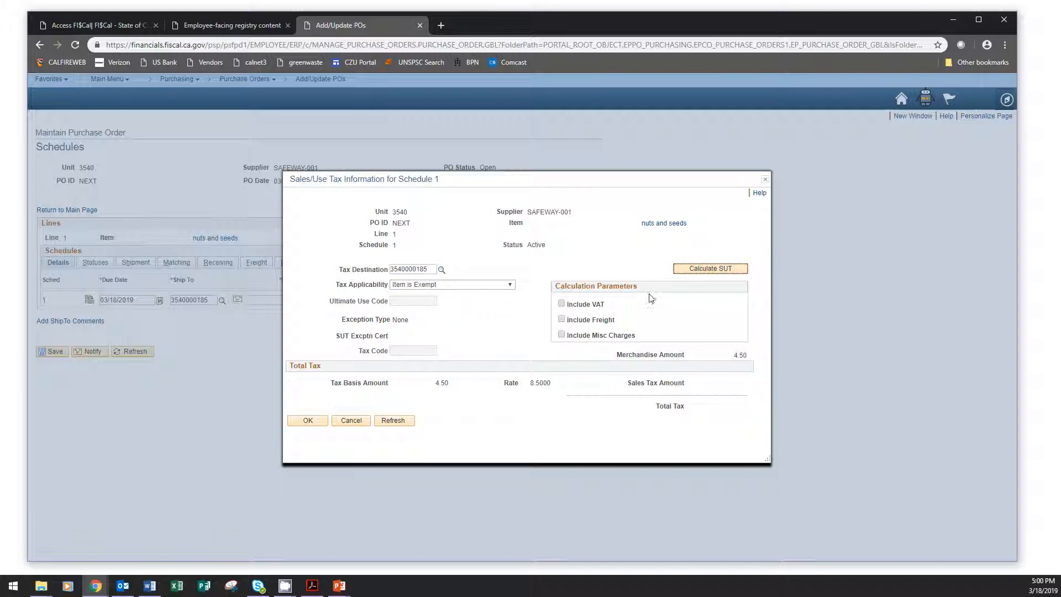
{"action": "left_click", "coordinate": [308, 420]}
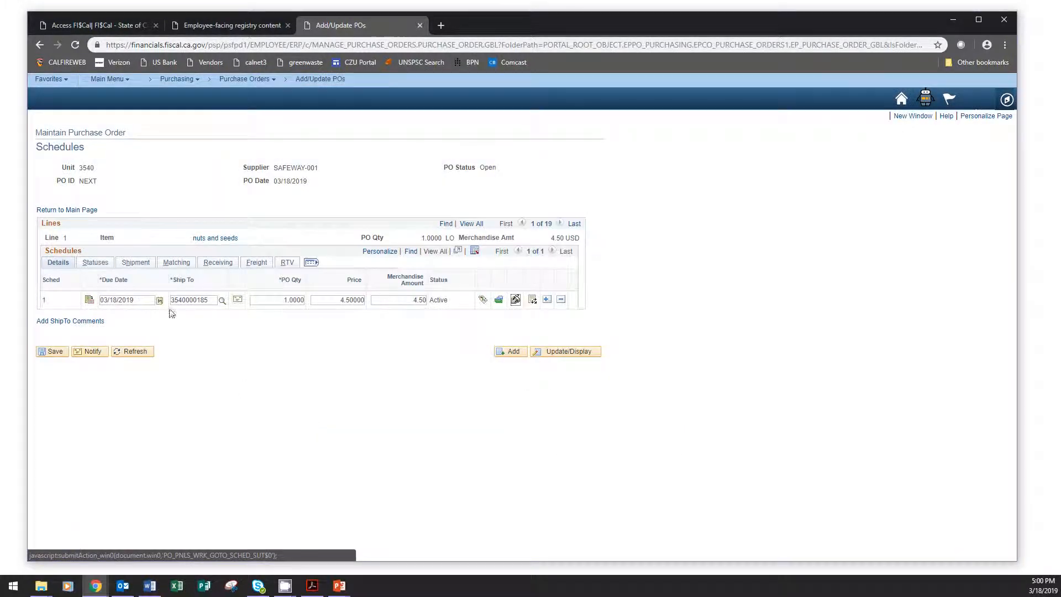
Return to the main purchase order page, recalculate the Amount Summary, and check the line prices.
{"action": "left_click", "coordinate": [74, 210]}
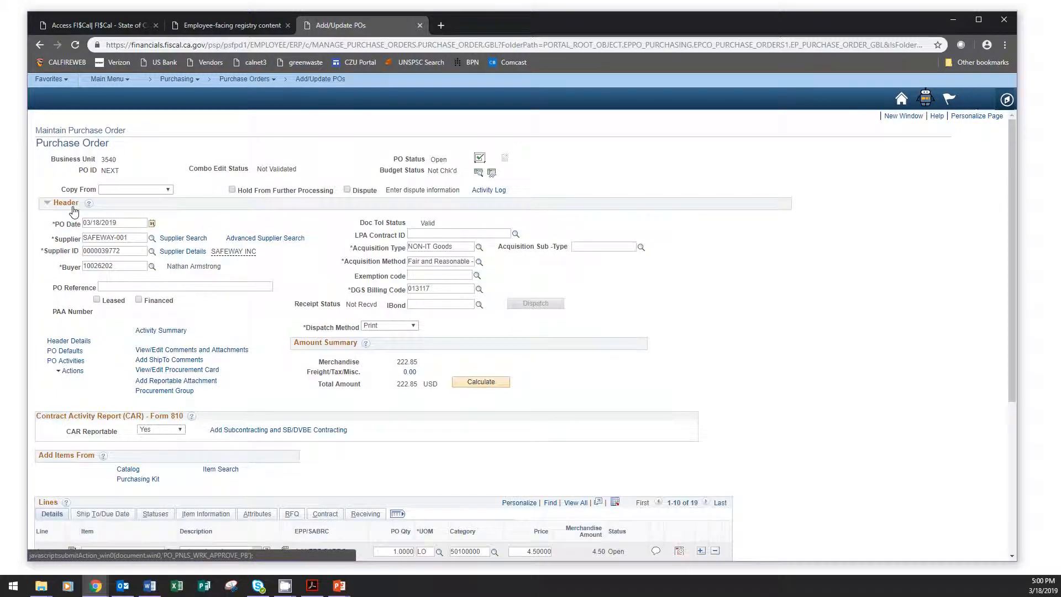
{"action": "left_click", "coordinate": [482, 383]}
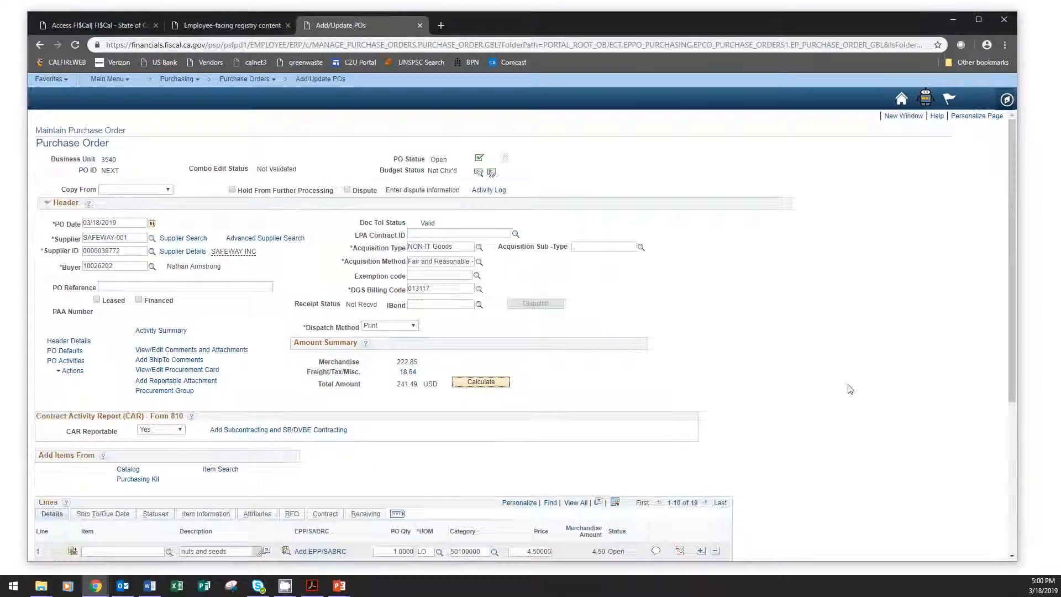
{"action": "scroll", "coordinate": [850, 390], "scroll_direction": "down", "scroll_amount": 5}
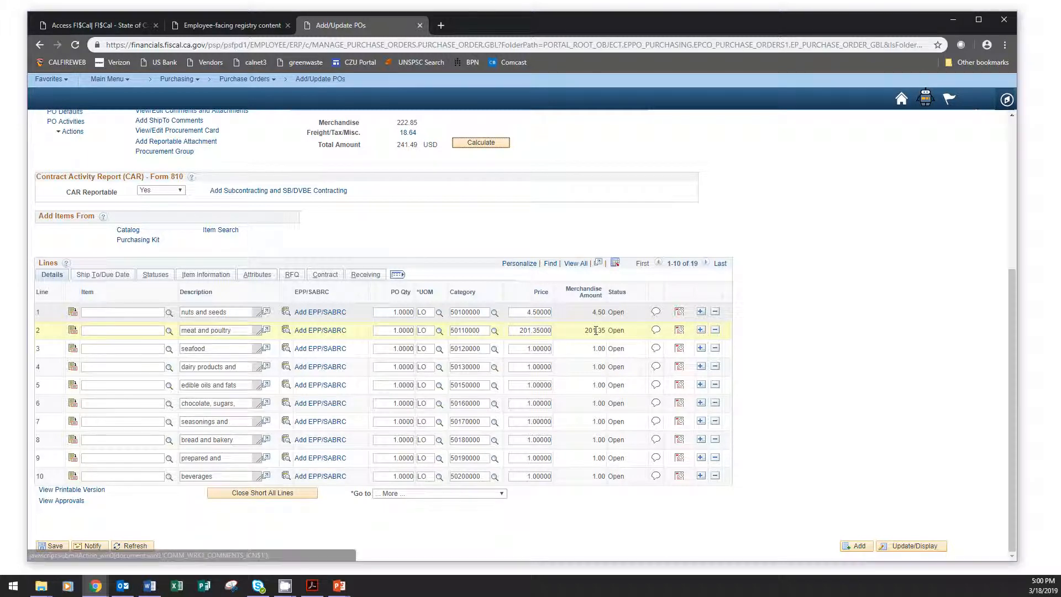
{"action": "left_click", "coordinate": [857, 348]}
{"action": "scroll", "coordinate": [857, 349], "scroll_direction": "up", "scroll_amount": 5}
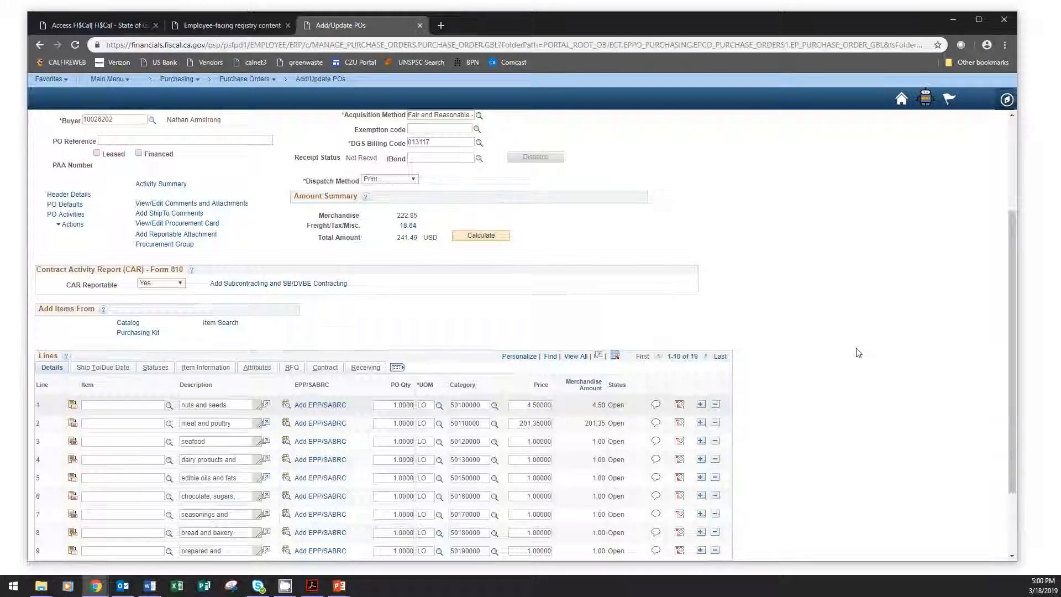
{"action": "scroll", "coordinate": [857, 348], "scroll_direction": "down", "scroll_amount": 5}
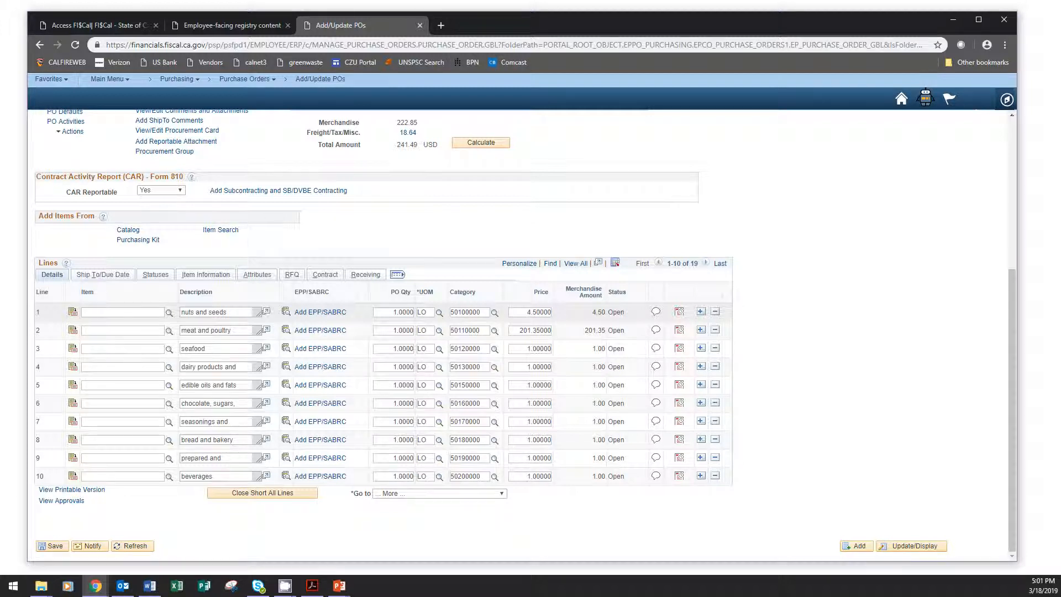
{"action": "key", "text": "alt+Tab"}
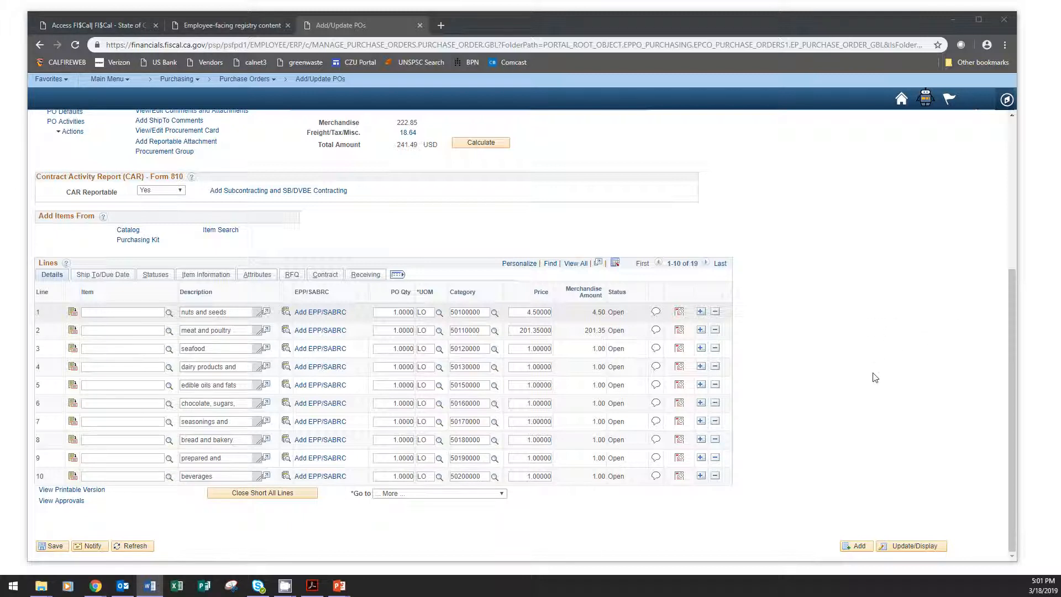
{"action": "scroll", "coordinate": [875, 377], "scroll_direction": "up", "scroll_amount": 5}
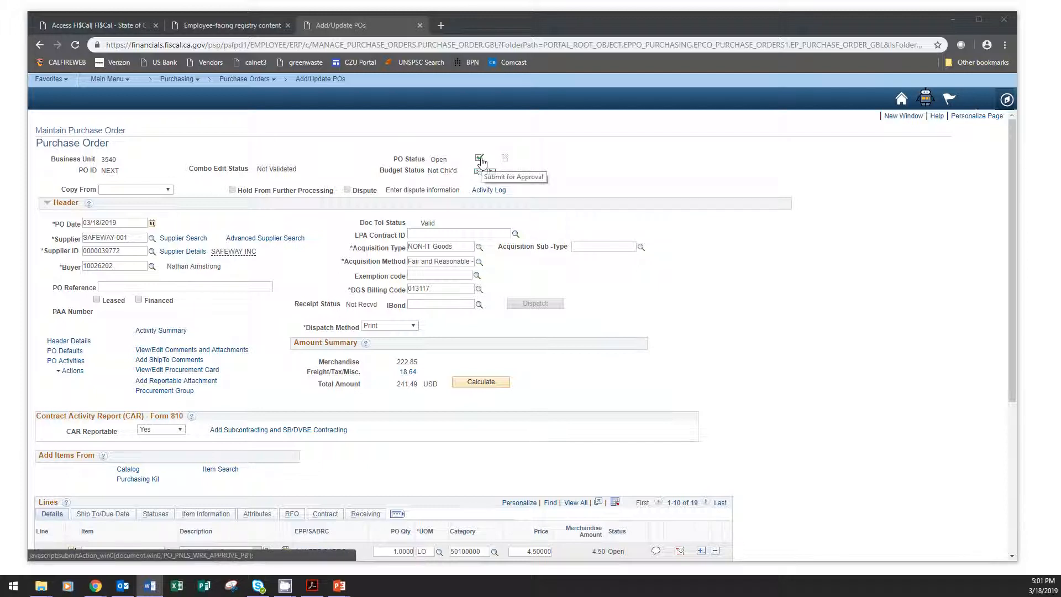
{"action": "left_click", "coordinate": [969, 396]}
{"action": "scroll", "coordinate": [969, 395], "scroll_direction": "down", "scroll_amount": 5}
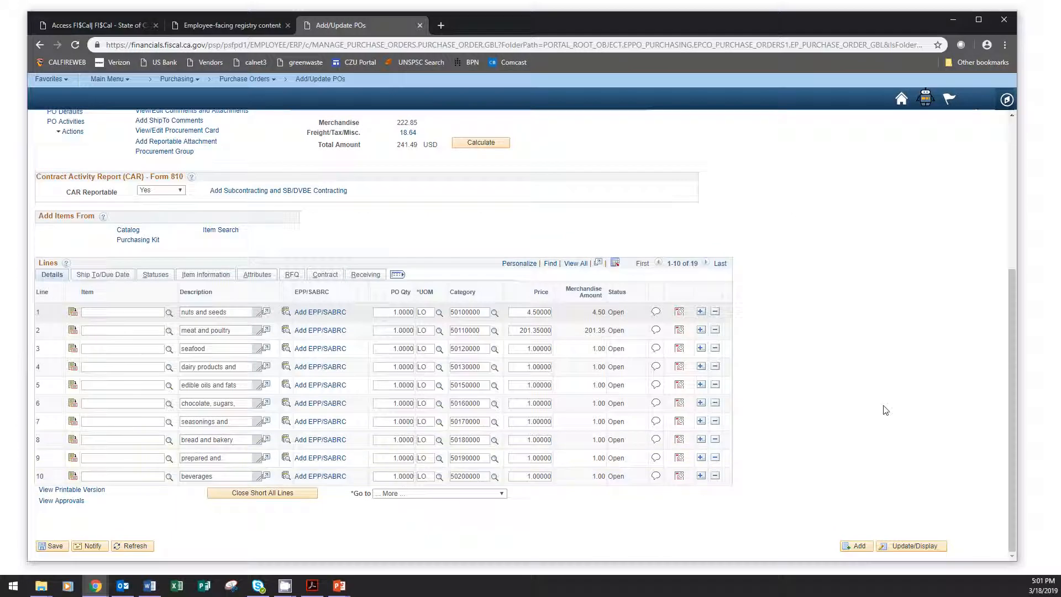